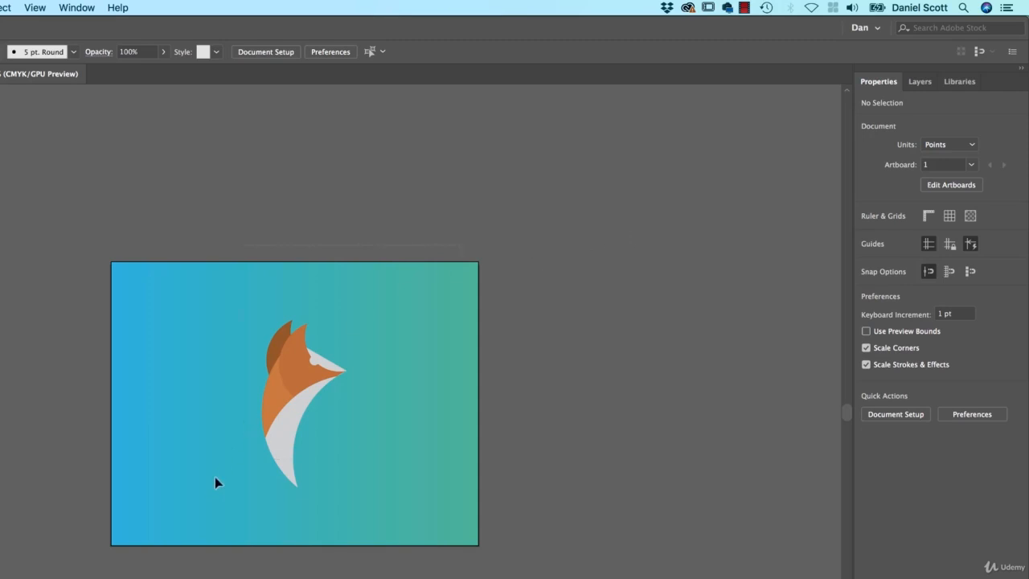
- Drag the selected fox artwork into the My Library panel, creating the Artwork 1 graphic
{"action": "left_click", "coordinate": [269, 454]}
{"action": "left_click", "coordinate": [960, 82]}
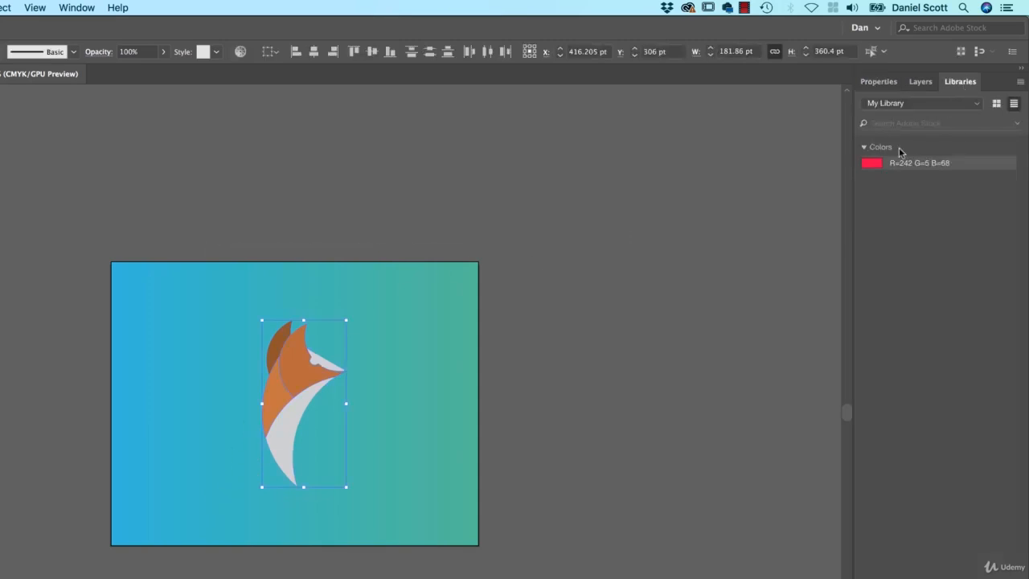
{"action": "left_click", "coordinate": [904, 105]}
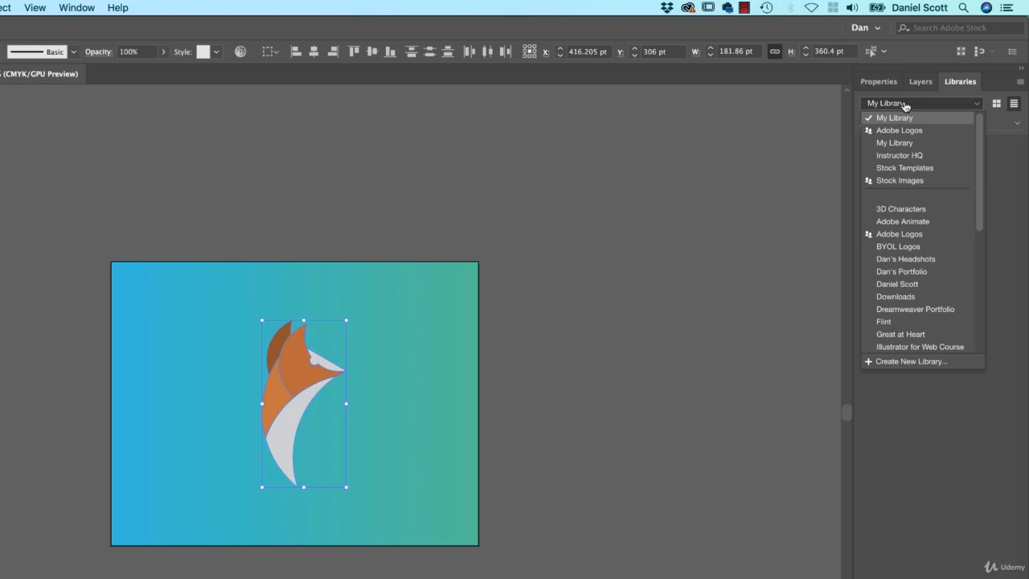
{"action": "left_click", "coordinate": [565, 288]}
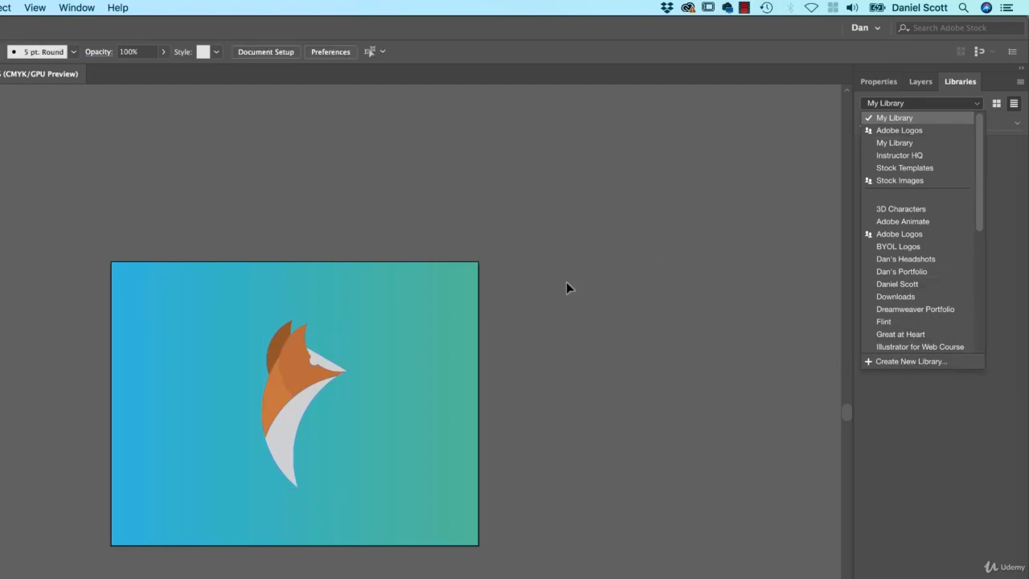
{"action": "left_click", "coordinate": [318, 421]}
{"action": "left_click_drag", "start_coordinate": [293, 413], "coordinate": [904, 386]}
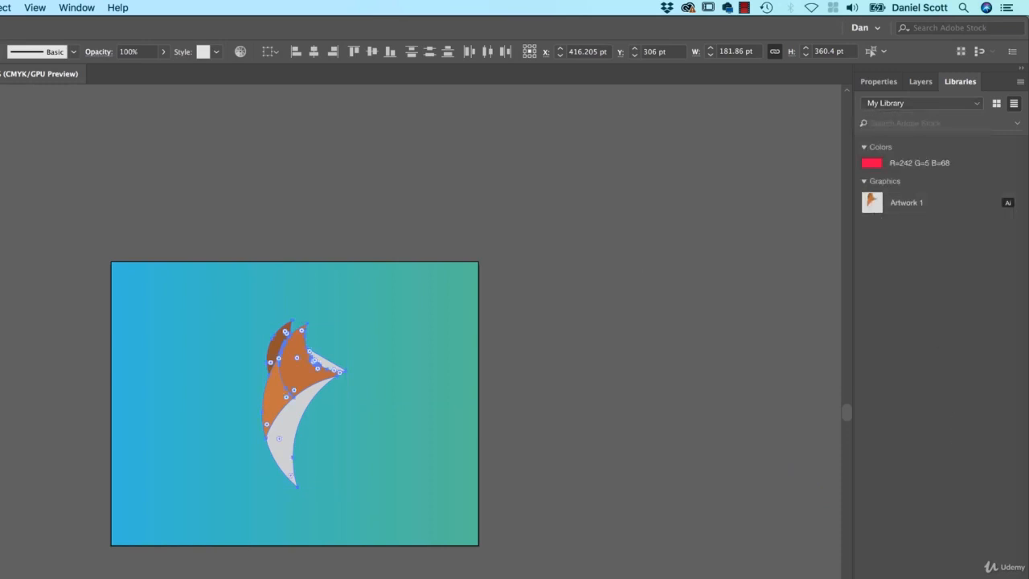
- In Photoshop, drop Artwork 1 from My Library onto the cathedral photo as a linked smart object
{"action": "key", "text": "super+Tab"}
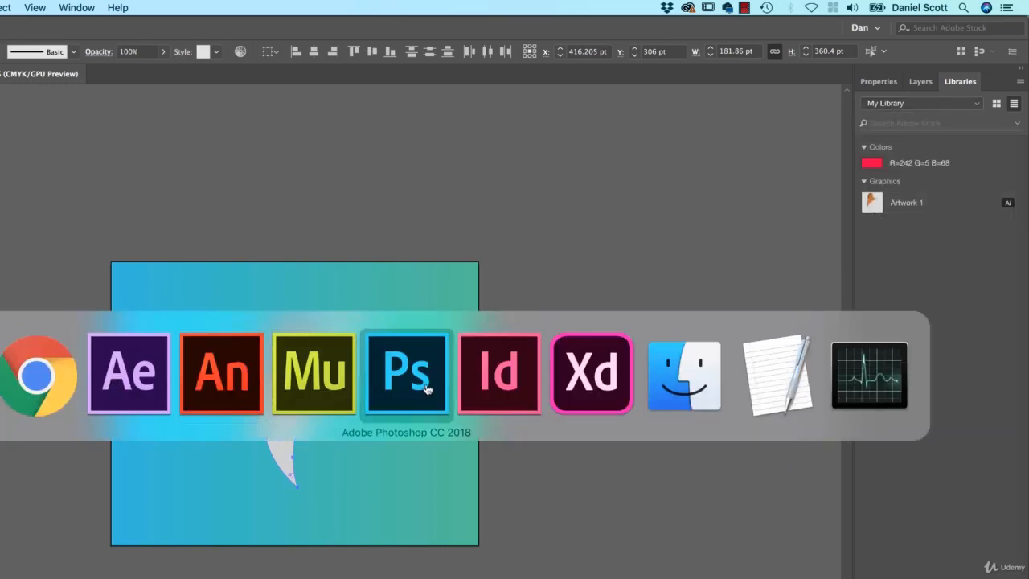
{"action": "left_click", "coordinate": [418, 390]}
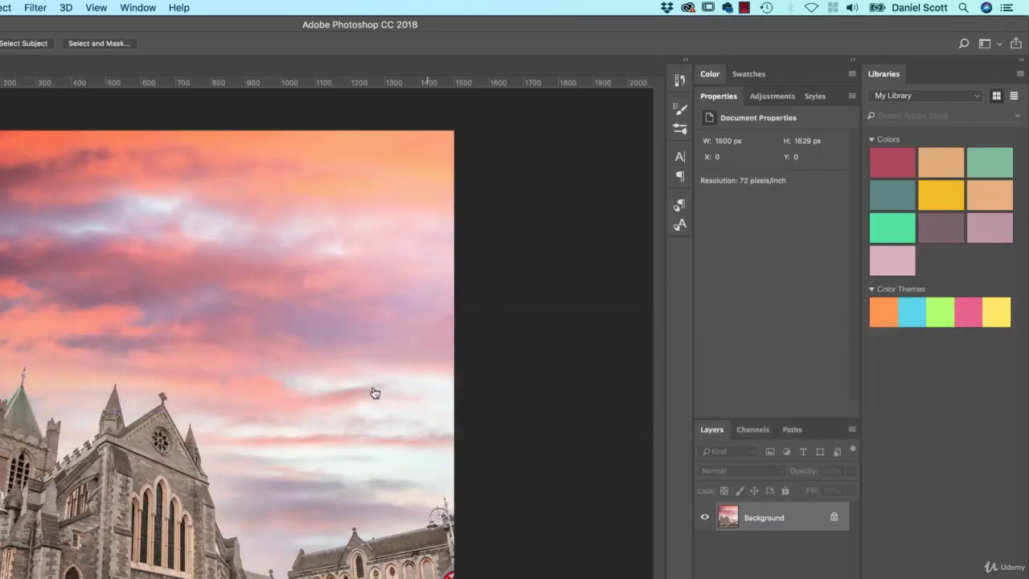
{"action": "left_click", "coordinate": [943, 98]}
{"action": "left_click", "coordinate": [892, 121]}
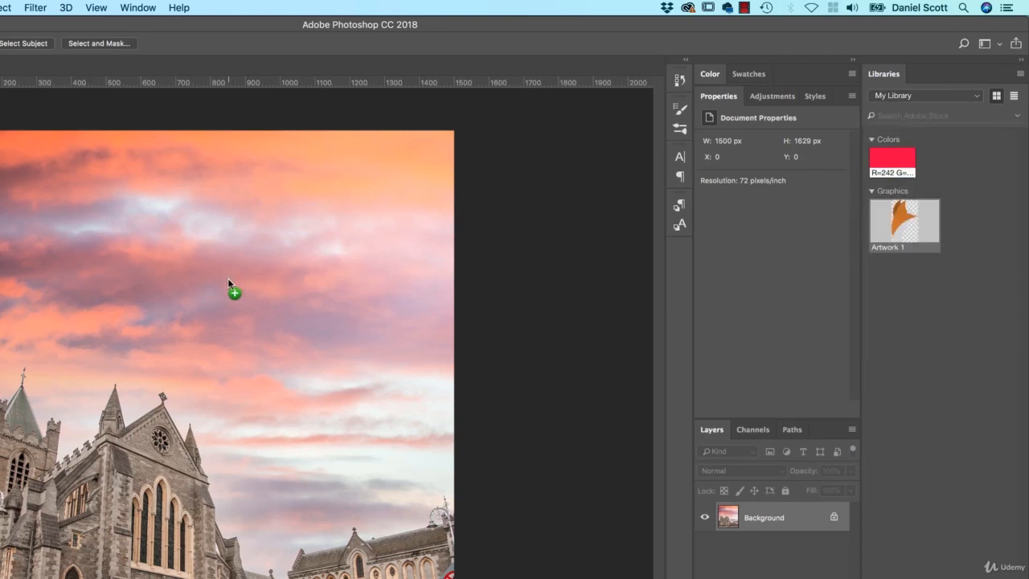
{"action": "left_click_drag", "start_coordinate": [901, 232], "coordinate": [227, 277]}
{"action": "key", "text": "Return"}
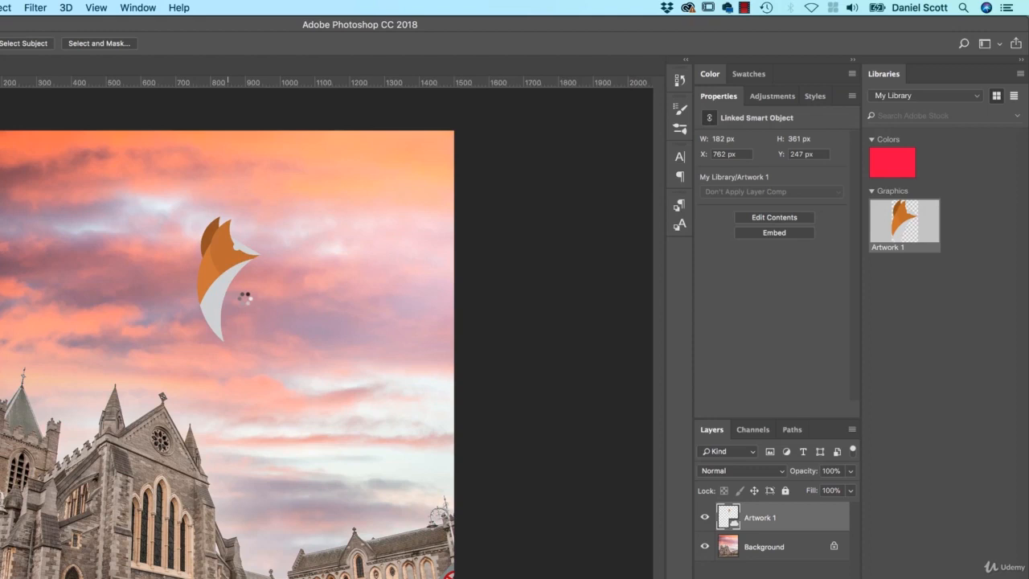
{"action": "key", "text": "super+Tab"}
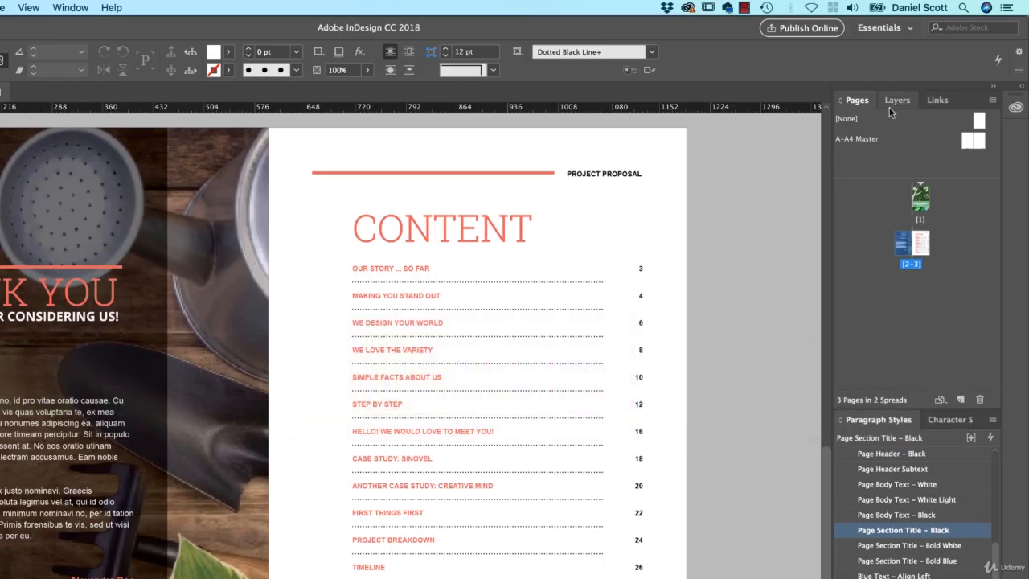
- Show InDesign's CC Libraries panel and switch it to the My Library holding Artwork 1
{"action": "left_click", "coordinate": [70, 7]}
{"action": "left_click", "coordinate": [109, 86]}
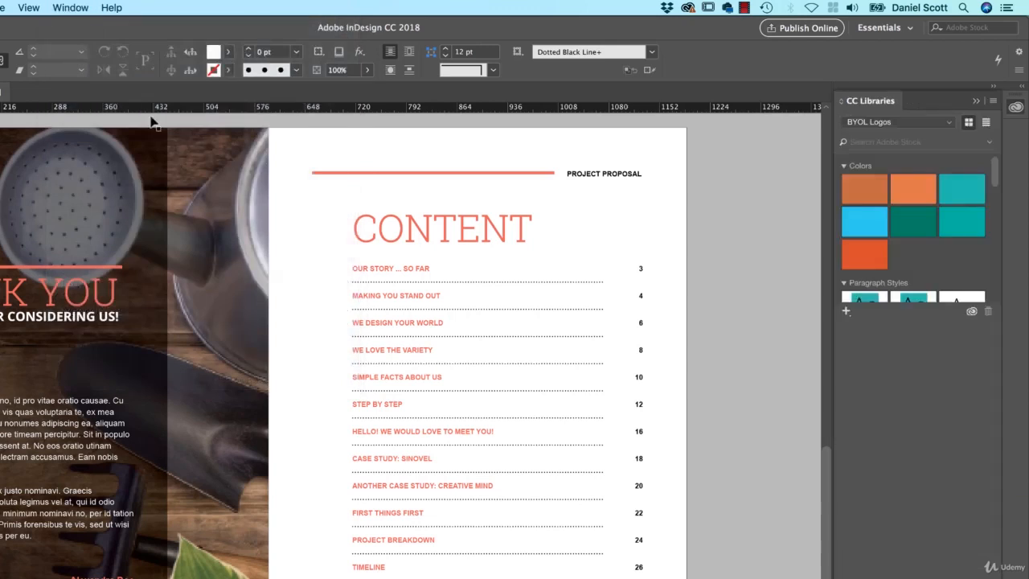
{"action": "left_click", "coordinate": [903, 126]}
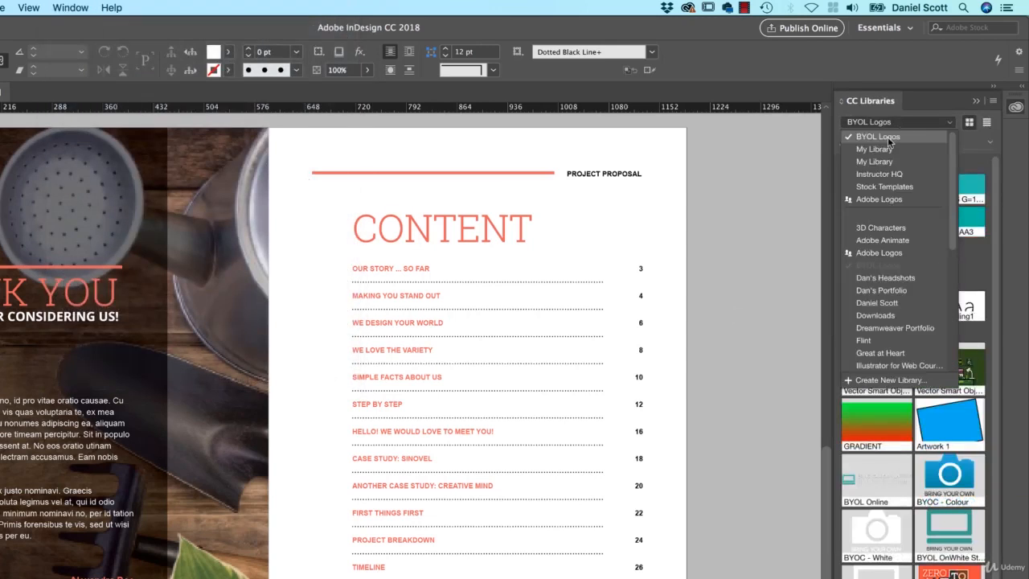
{"action": "left_click", "coordinate": [886, 164]}
{"action": "left_click", "coordinate": [886, 130]}
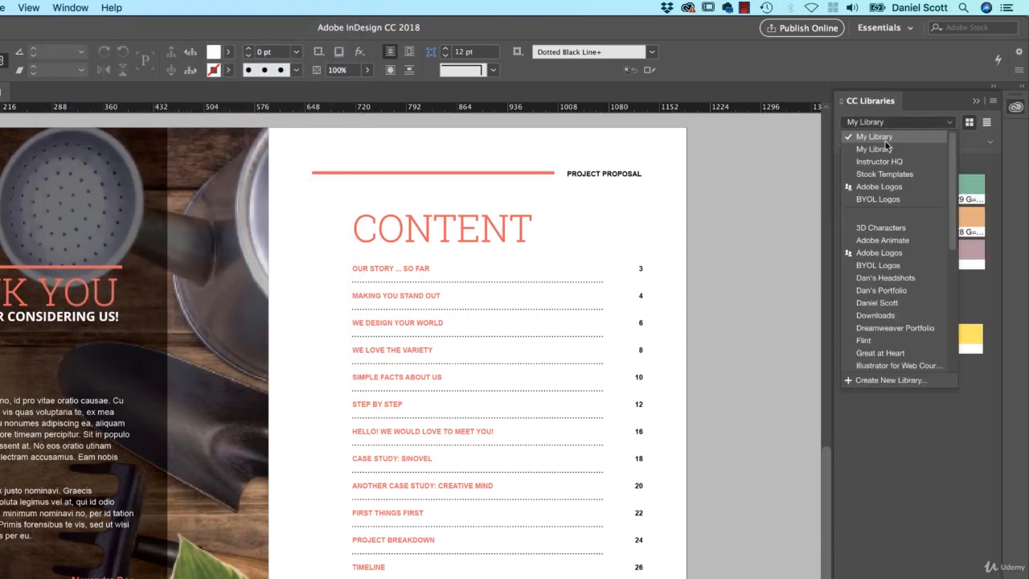
{"action": "left_click", "coordinate": [887, 149]}
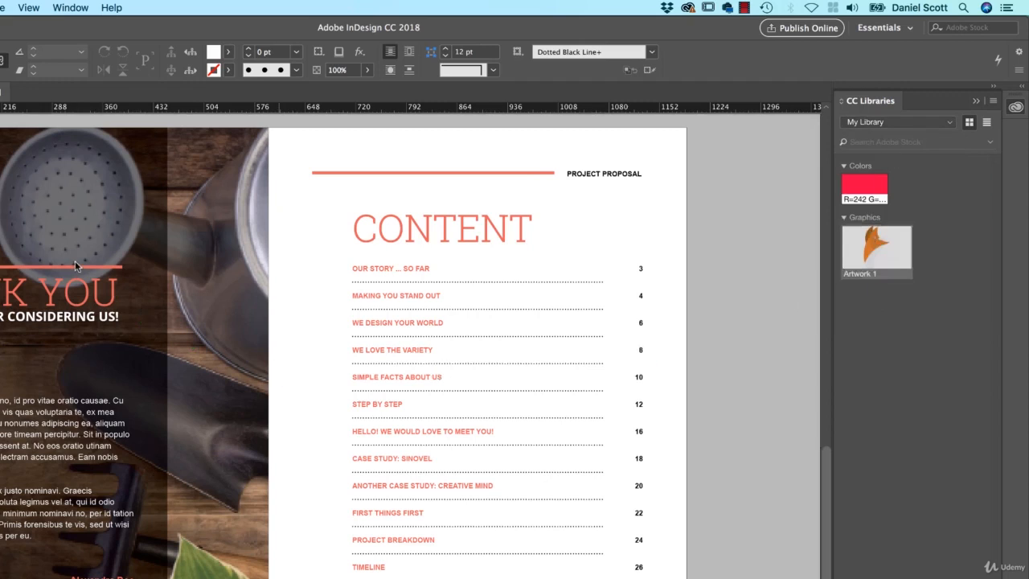
- Place Artwork 1 onto the contents page over the page numbers
{"action": "left_click", "coordinate": [16, 310]}
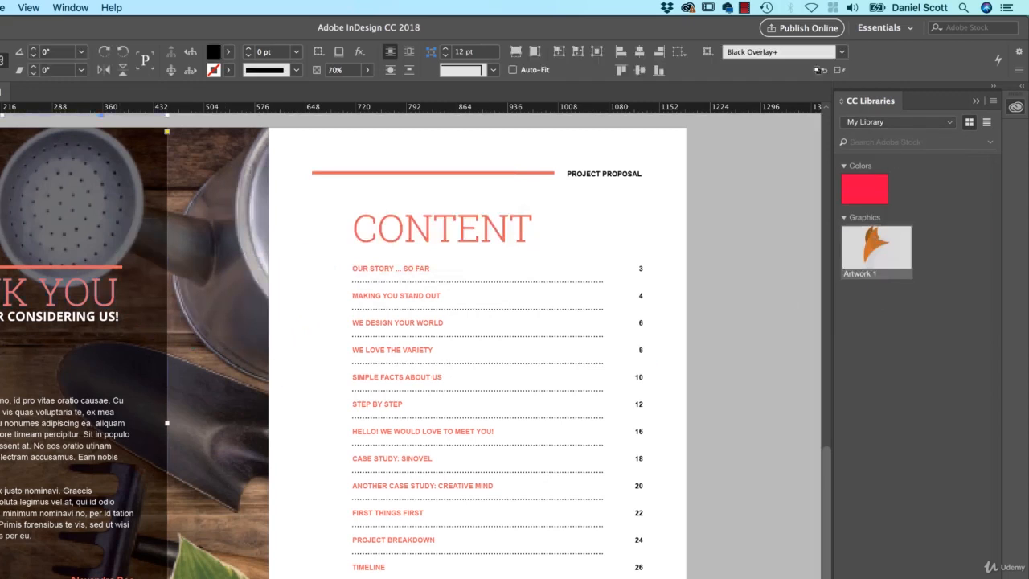
{"action": "mouse_move", "coordinate": [876, 249]}
{"action": "left_mouse_down"}
{"action": "mouse_move", "coordinate": [551, 345]}
{"action": "mouse_move", "coordinate": [643, 392]}
{"action": "left_mouse_up"}
{"action": "left_click", "coordinate": [458, 207]}
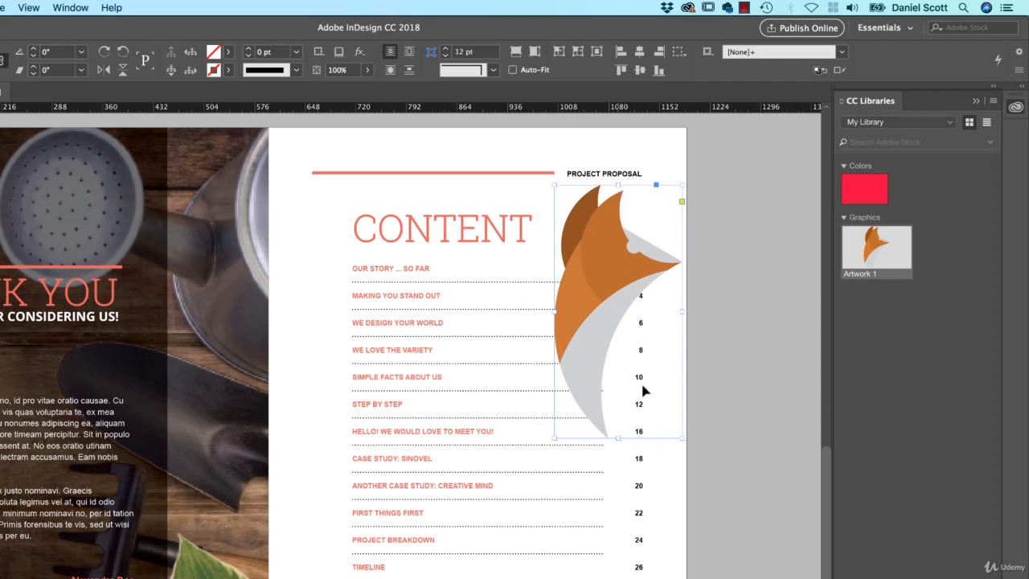
- Edit Artwork 1, recolour the fox's large head shape with the red library swatch, and save
{"action": "double_click", "coordinate": [871, 253]}
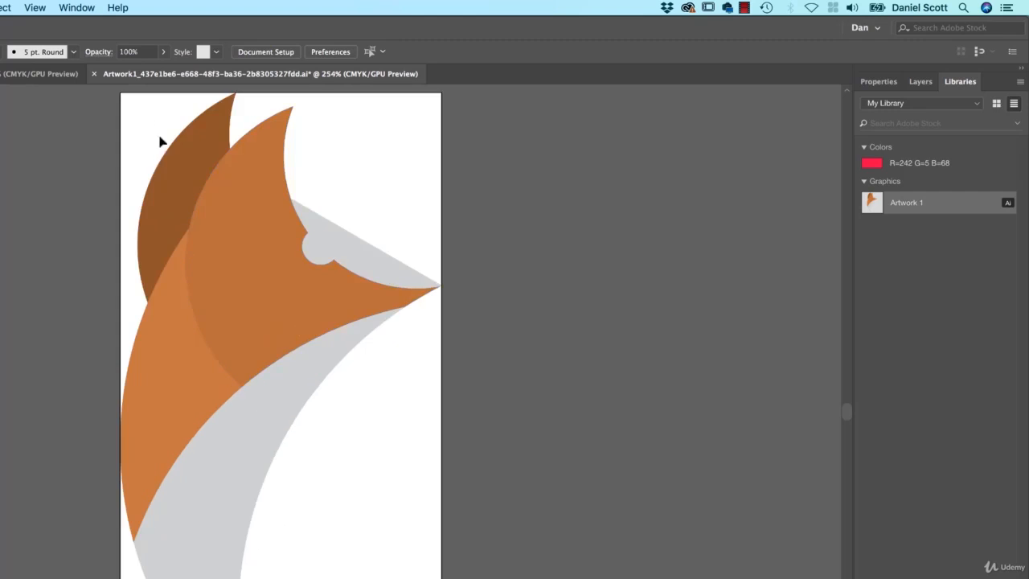
{"action": "left_click", "coordinate": [243, 292]}
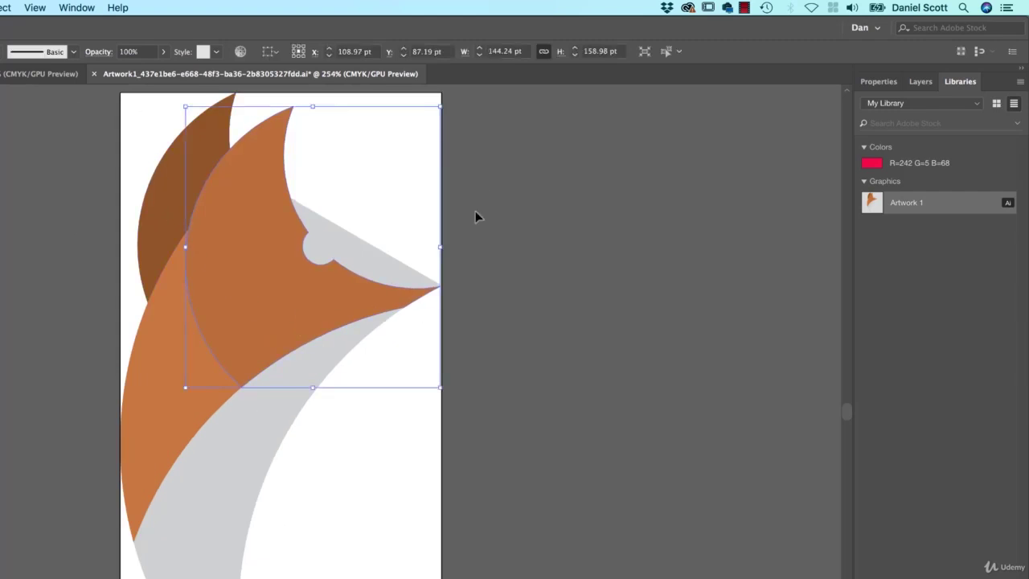
{"action": "left_click", "coordinate": [871, 163]}
{"action": "left_click", "coordinate": [525, 343]}
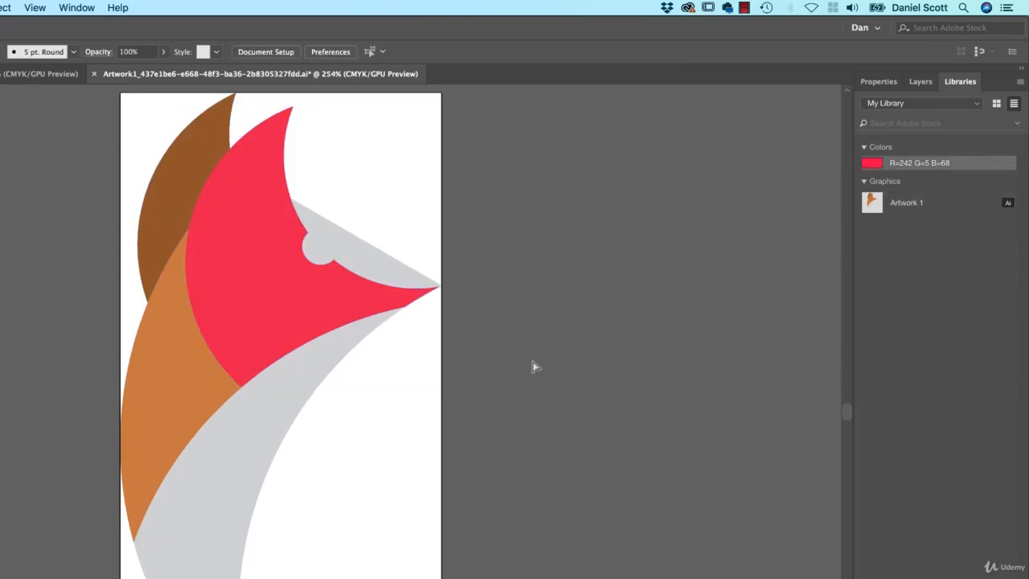
{"action": "key", "text": "super+s"}
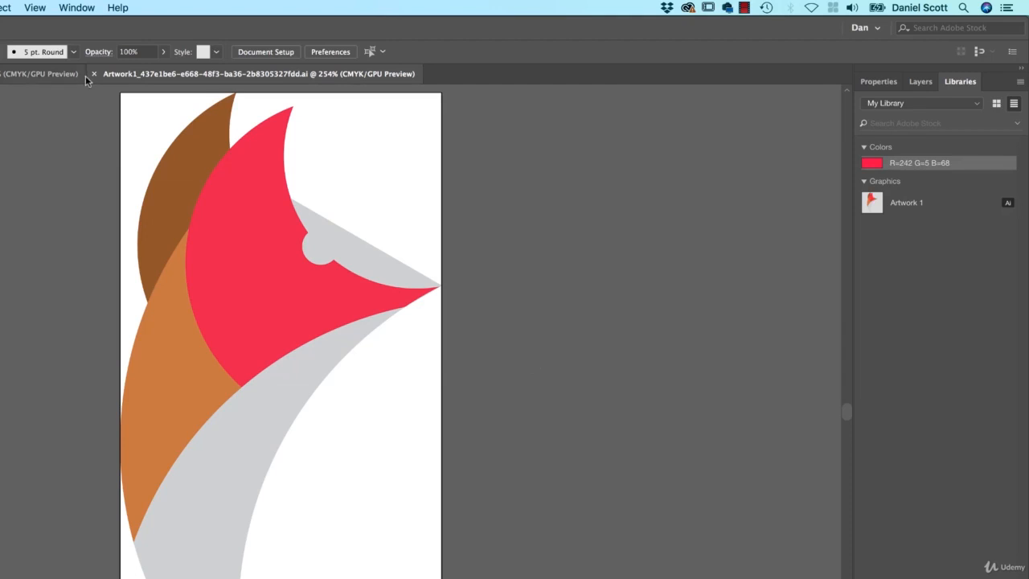
- Cycle through InDesign and Photoshop to verify the updated red fox, then return to Illustrator
{"action": "key", "text": "super+Tab"}
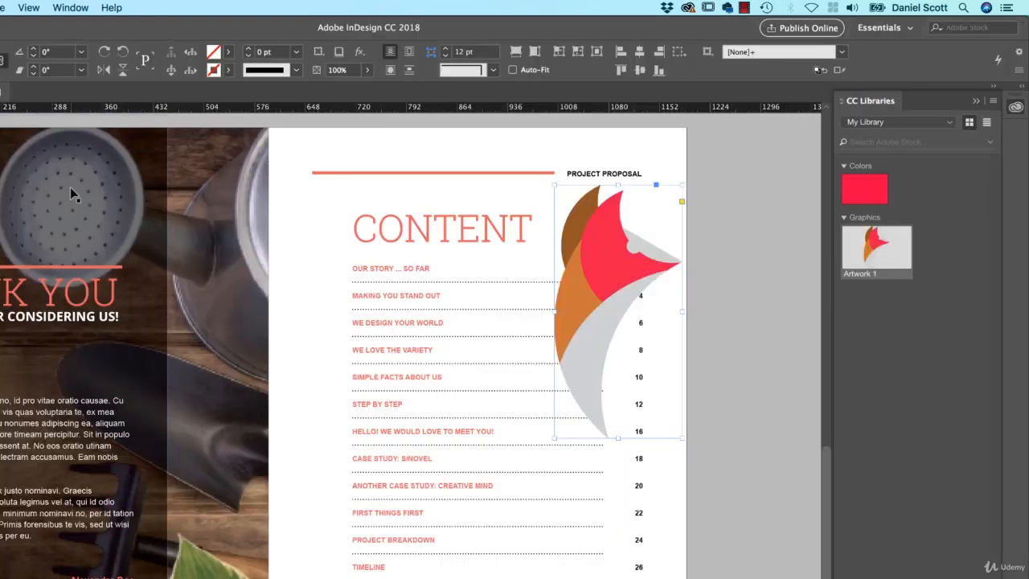
{"action": "key", "text": "super+Tab"}
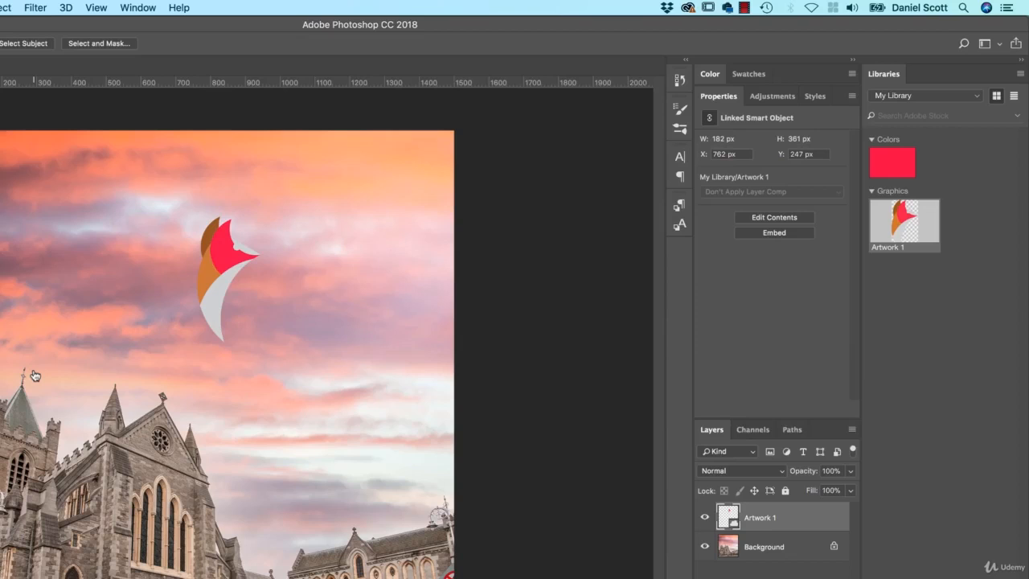
{"action": "key", "text": "super+Tab"}
{"action": "left_click", "coordinate": [67, 382]}
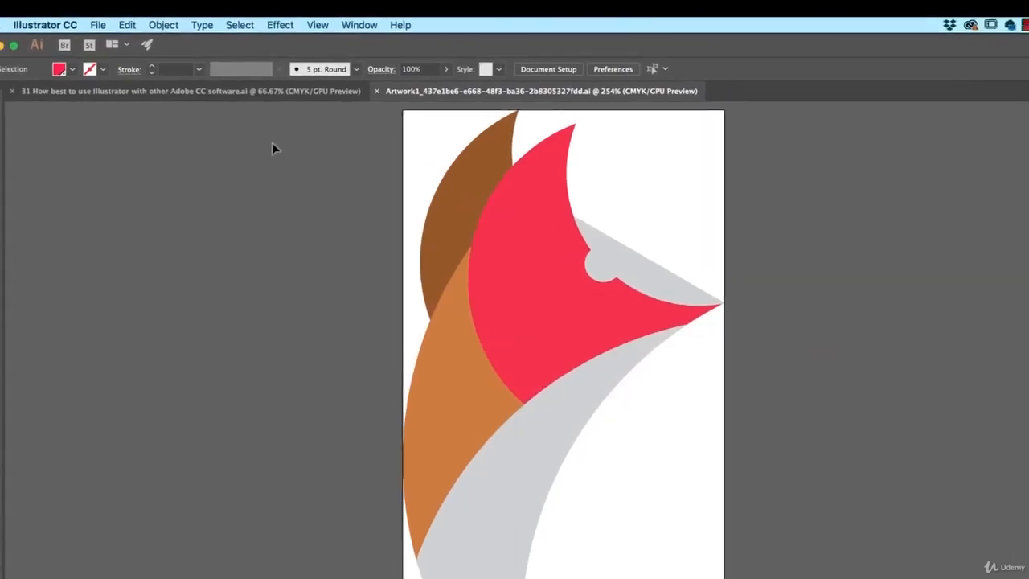
- Place the red-headed Artwork 1 onto the gradient artboard and move it to the right side beside the orange fox
{"action": "left_click", "coordinate": [235, 99]}
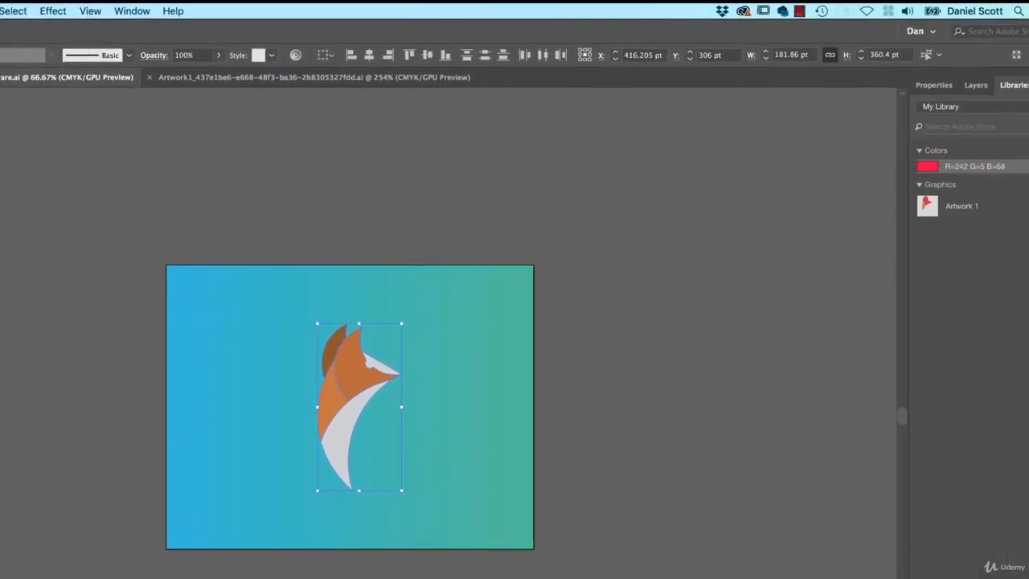
{"action": "left_click", "coordinate": [833, 289]}
{"action": "left_click_drag", "start_coordinate": [893, 192], "coordinate": [482, 374]}
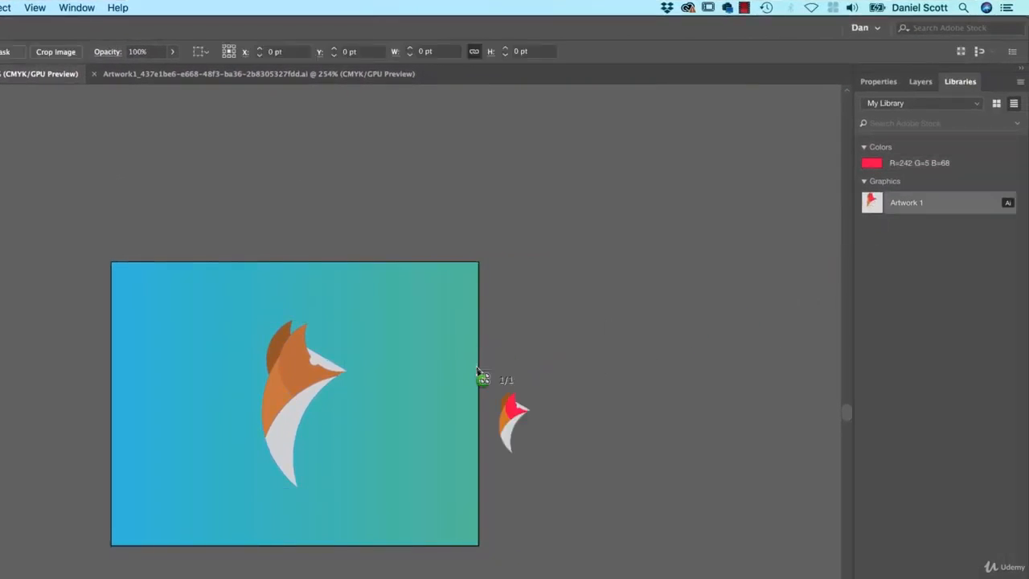
{"action": "left_click", "coordinate": [464, 406]}
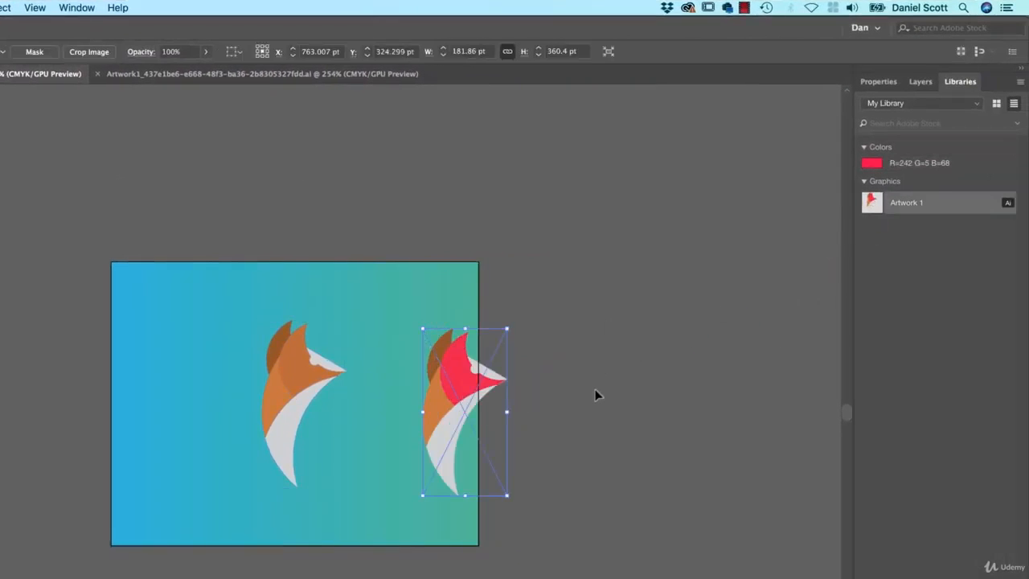
{"action": "left_click", "coordinate": [547, 413]}
{"action": "left_click_drag", "start_coordinate": [490, 418], "coordinate": [475, 398]}
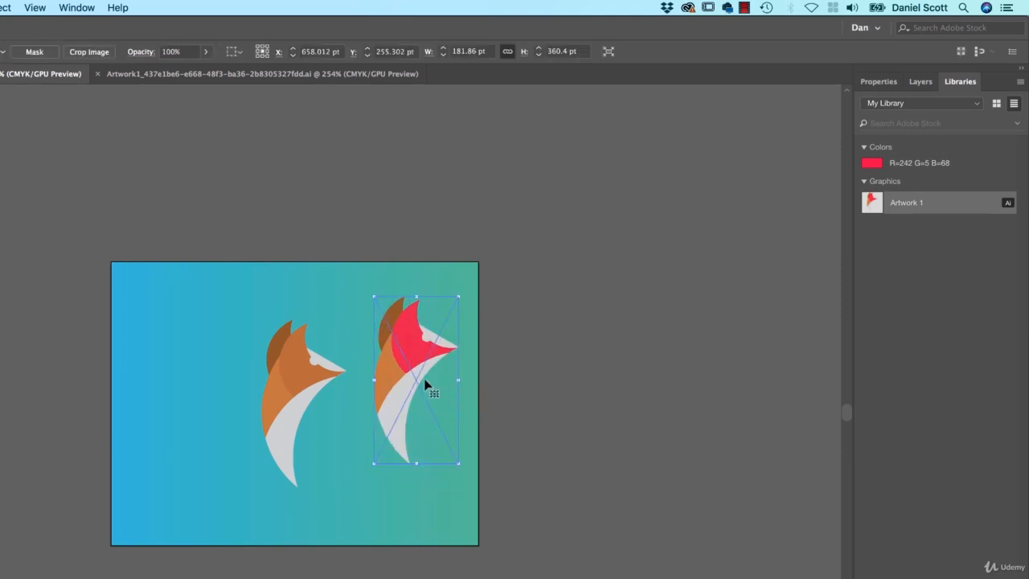
{"action": "key", "text": "super+Tab"}
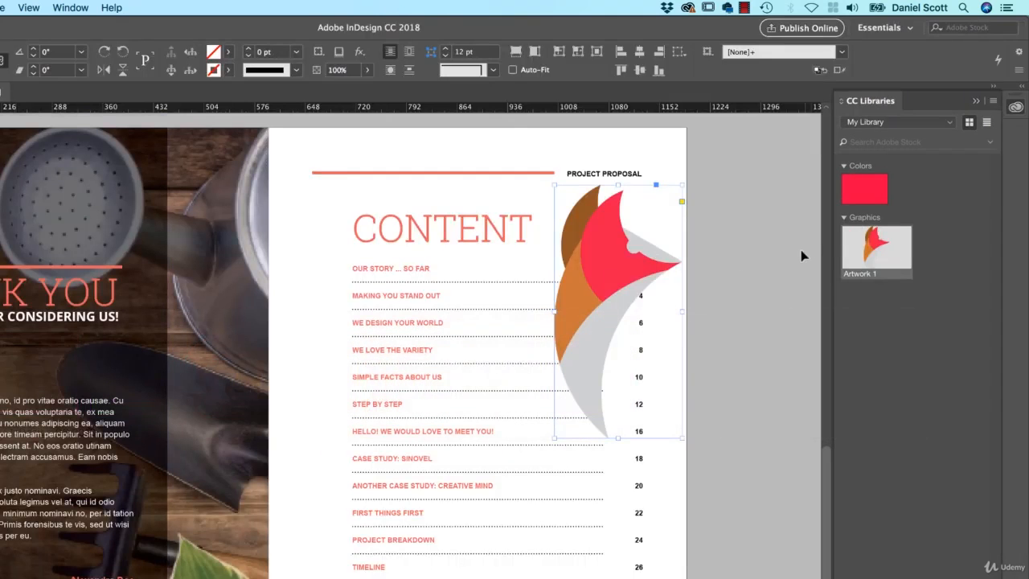
- Delete the large fox from the contents page, including a freshly dropped copy
{"action": "left_click", "coordinate": [752, 284]}
{"action": "left_click", "coordinate": [659, 272]}
{"action": "key", "text": "Delete"}
{"action": "left_click_drag", "start_coordinate": [872, 250], "coordinate": [638, 269]}
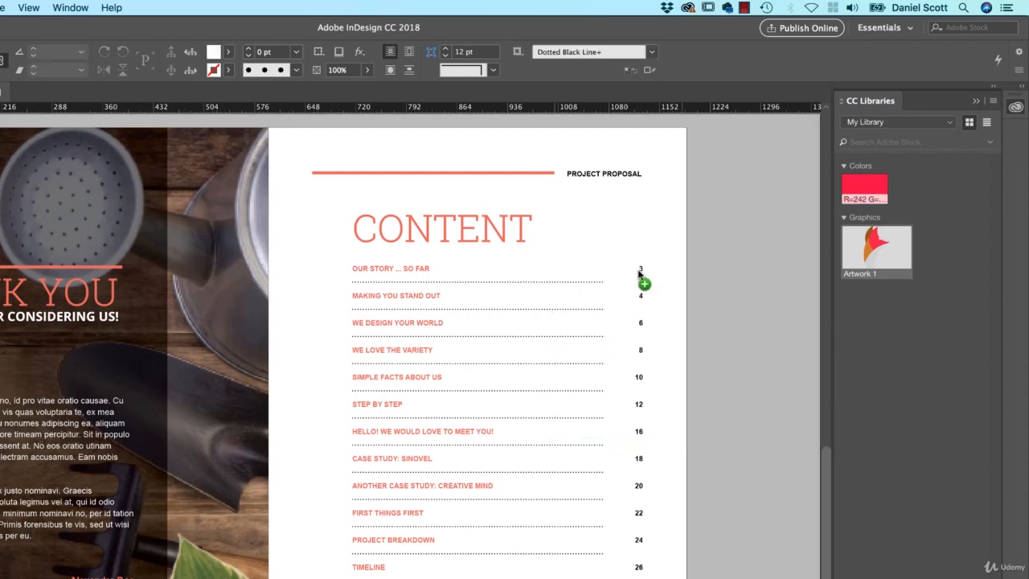
{"action": "key", "text": "Delete"}
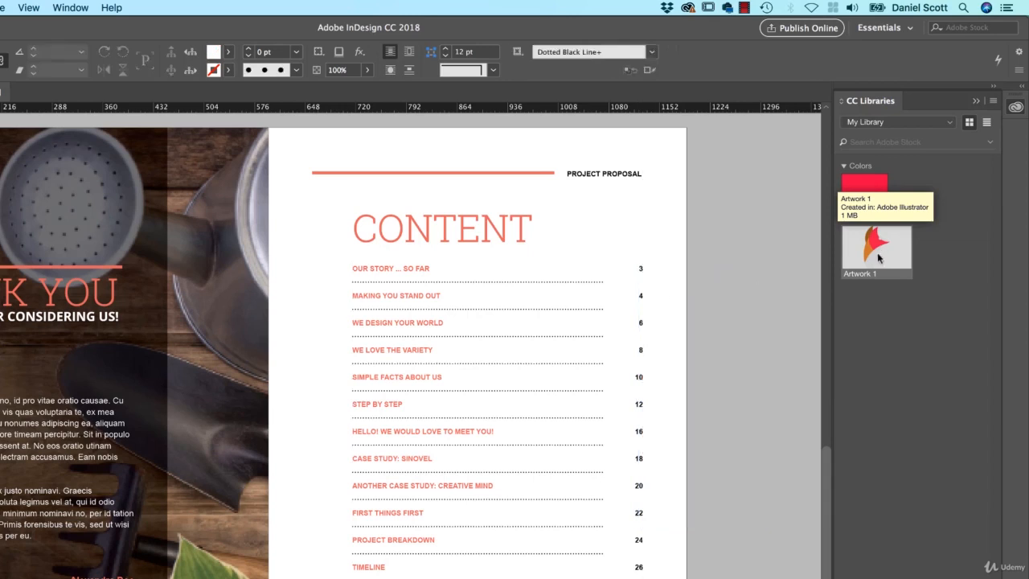
- Place Artwork 1 over the contents list and a second smaller copy on the left page
{"action": "left_click_drag", "start_coordinate": [876, 252], "coordinate": [459, 280]}
{"action": "left_click", "coordinate": [420, 265]}
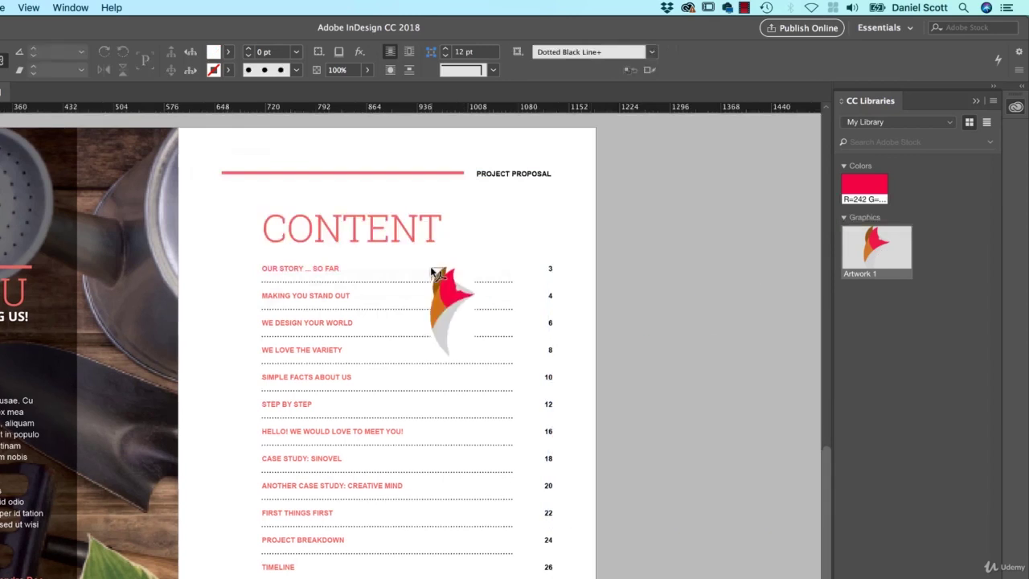
{"action": "left_click", "coordinate": [387, 245]}
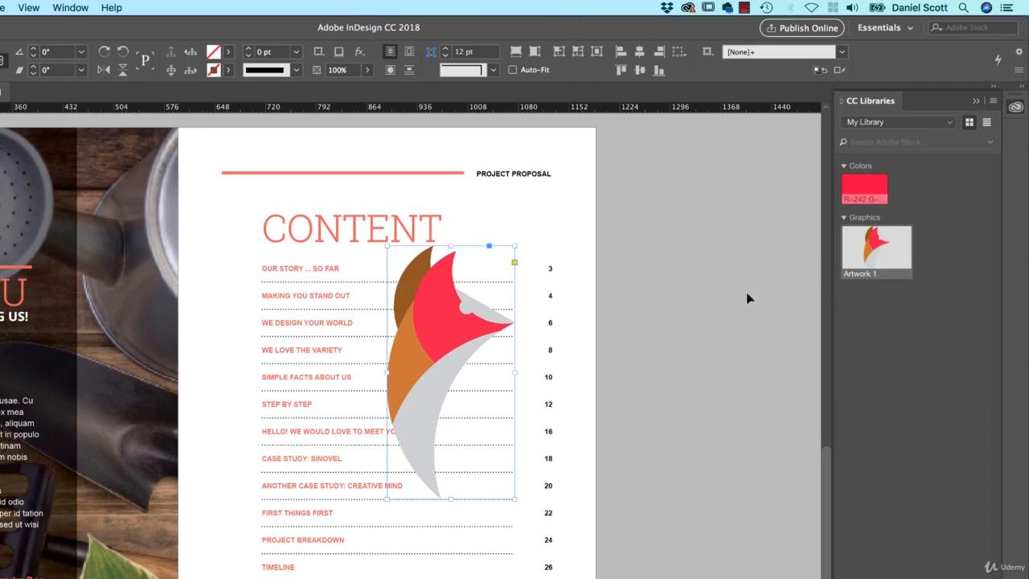
{"action": "scroll", "coordinate": [657, 317], "scroll_direction": "right", "scroll_amount": 2}
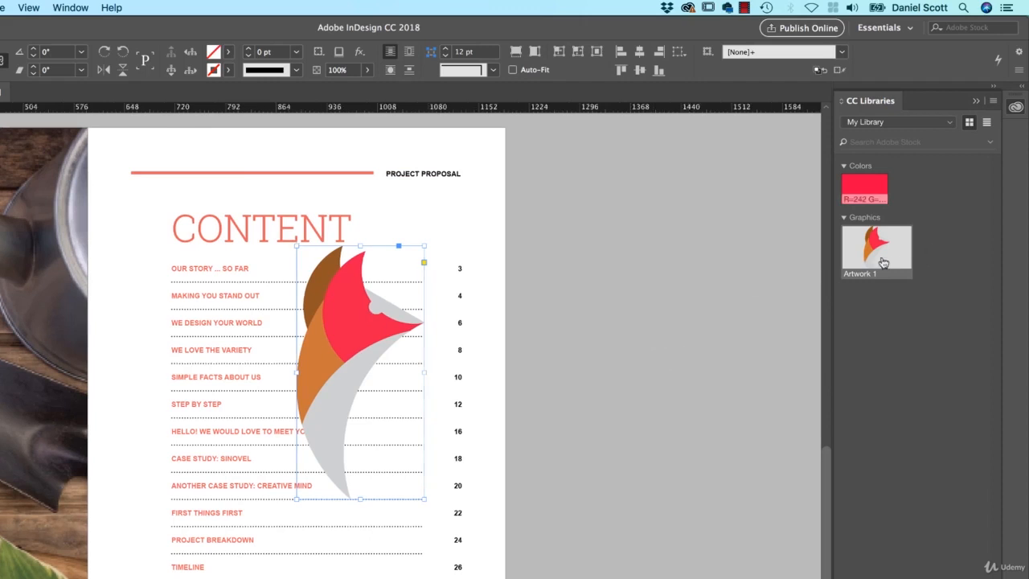
{"action": "left_click_drag", "start_coordinate": [878, 255], "coordinate": [153, 306]}
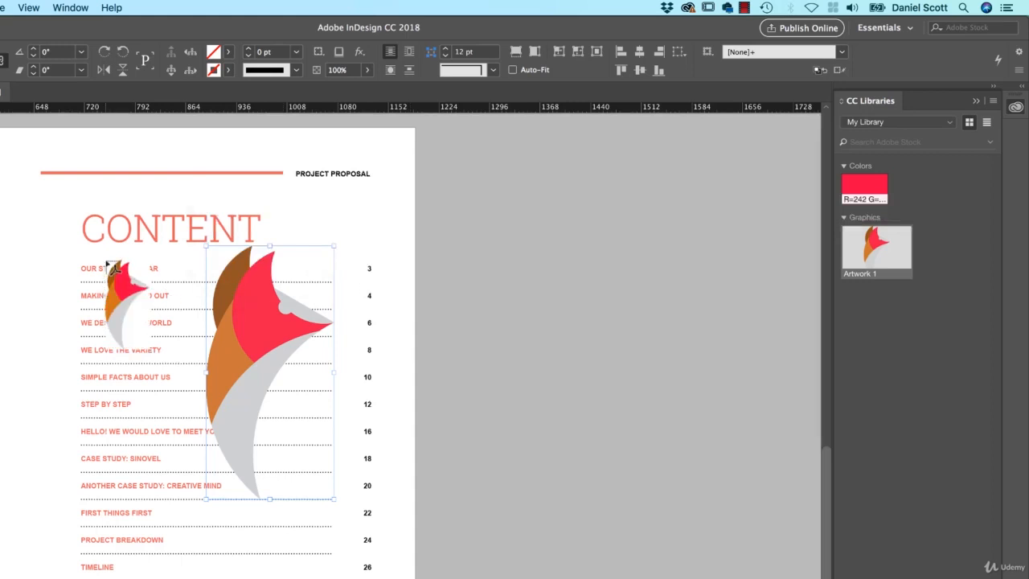
{"action": "left_click", "coordinate": [105, 261]}
- In Photoshop, drop another Artwork 1 copy onto the cathedral photo as an embedded layer
{"action": "key", "text": "super+Tab"}
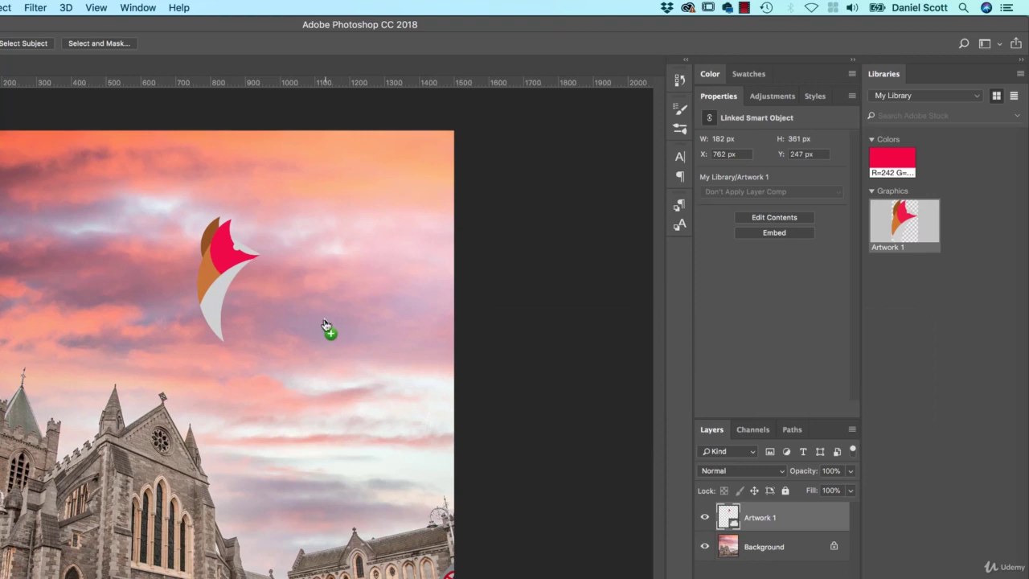
{"action": "left_click_drag", "start_coordinate": [326, 326], "coordinate": [325, 326]}
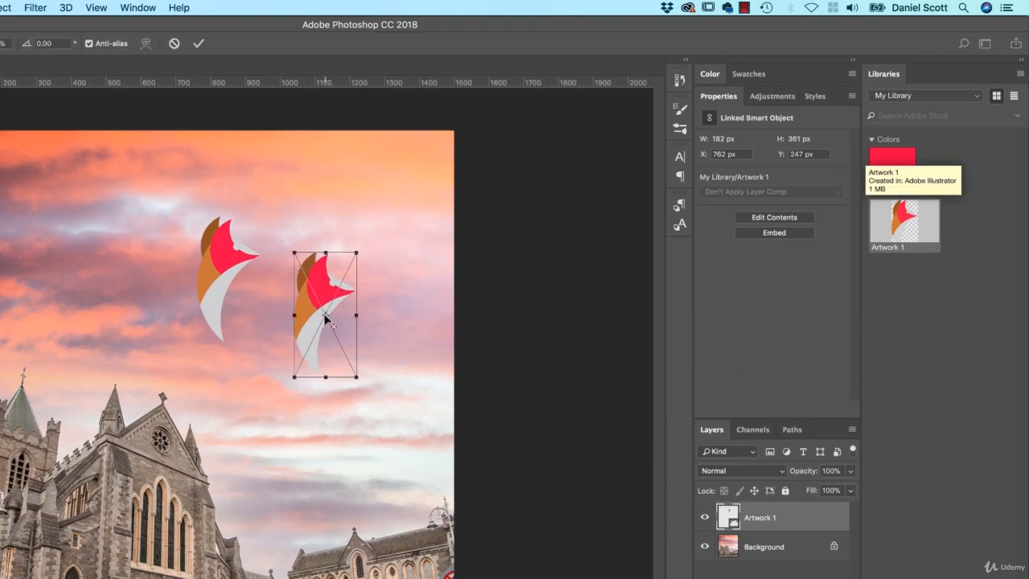
{"action": "key", "text": "Return"}
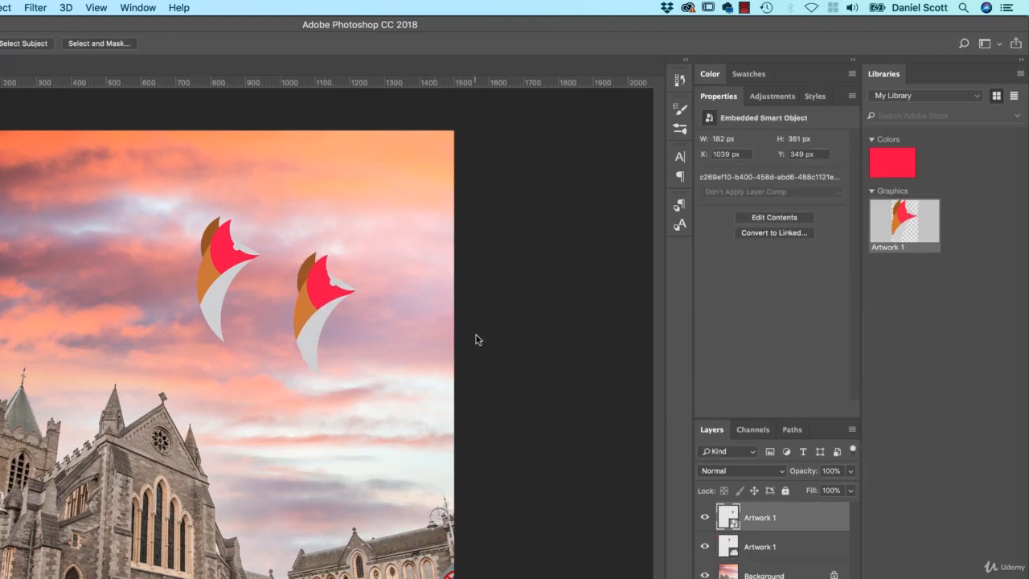
{"action": "key", "text": "super+Tab"}
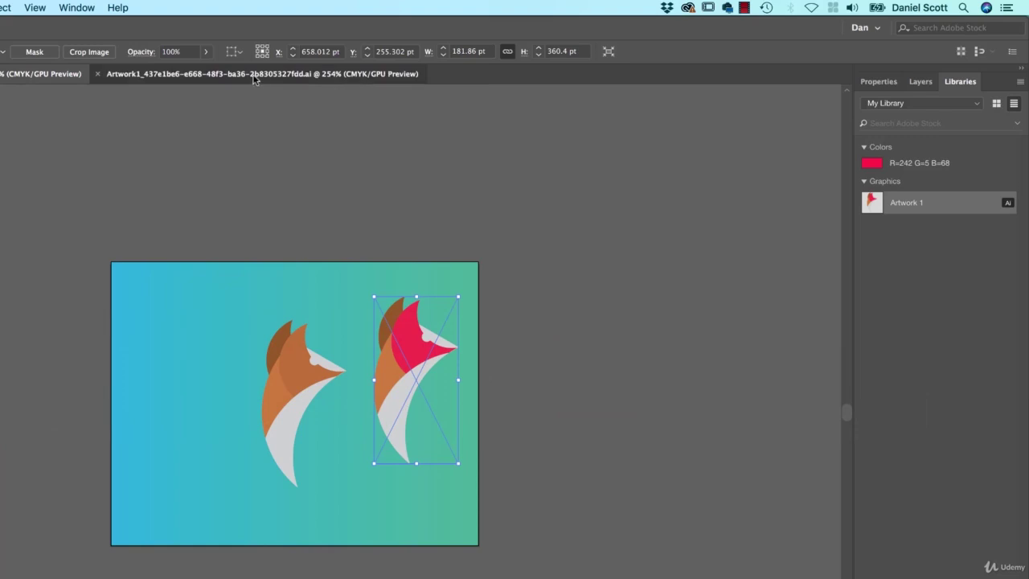
- In the library artwork, change the fox's red head shape fill to blue via the Properties panel and save
{"action": "left_click", "coordinate": [252, 74]}
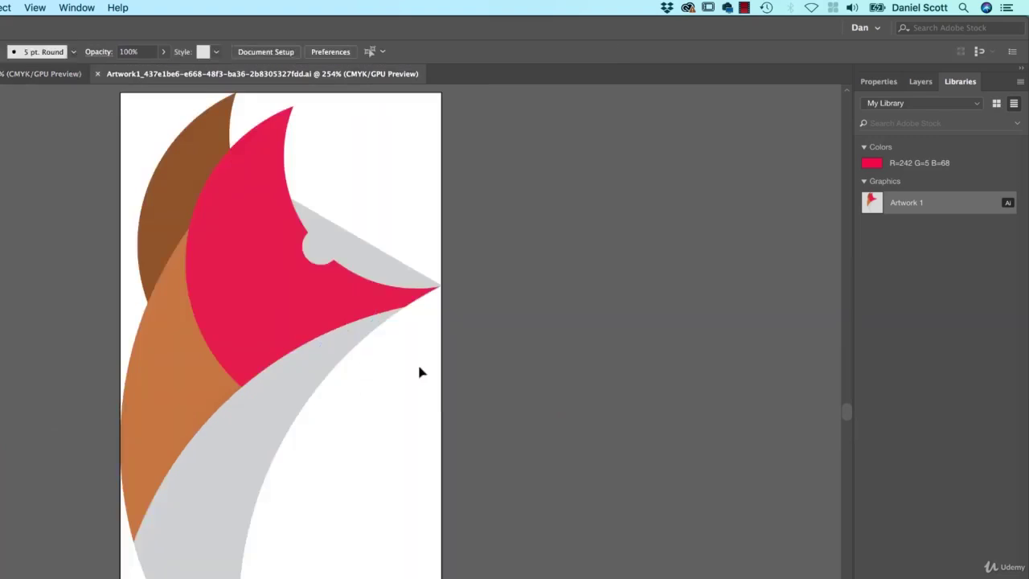
{"action": "left_click", "coordinate": [306, 303]}
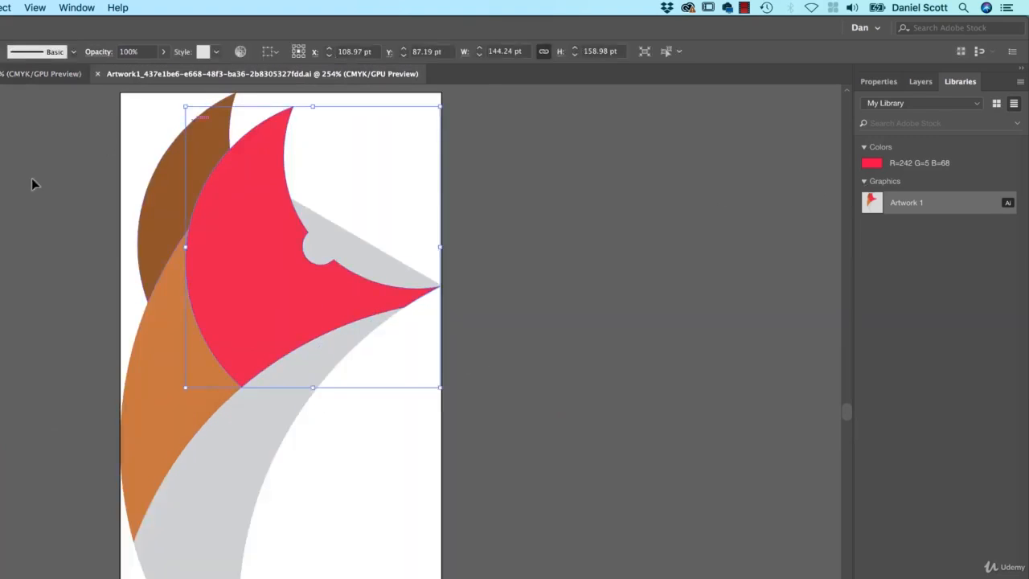
{"action": "left_click", "coordinate": [874, 83]}
{"action": "left_click", "coordinate": [867, 236]}
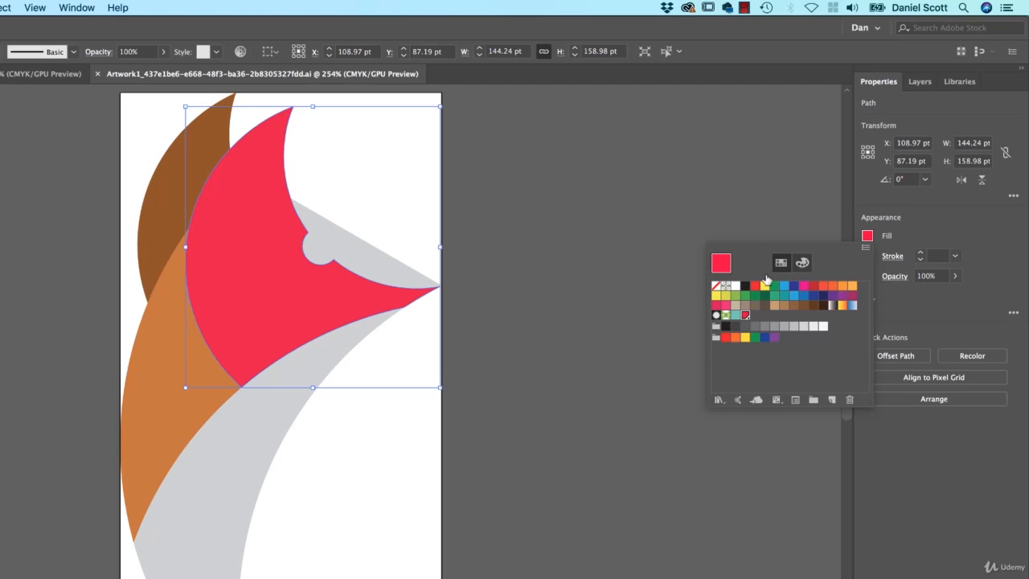
{"action": "left_click", "coordinate": [786, 286]}
{"action": "key", "text": "Escape"}
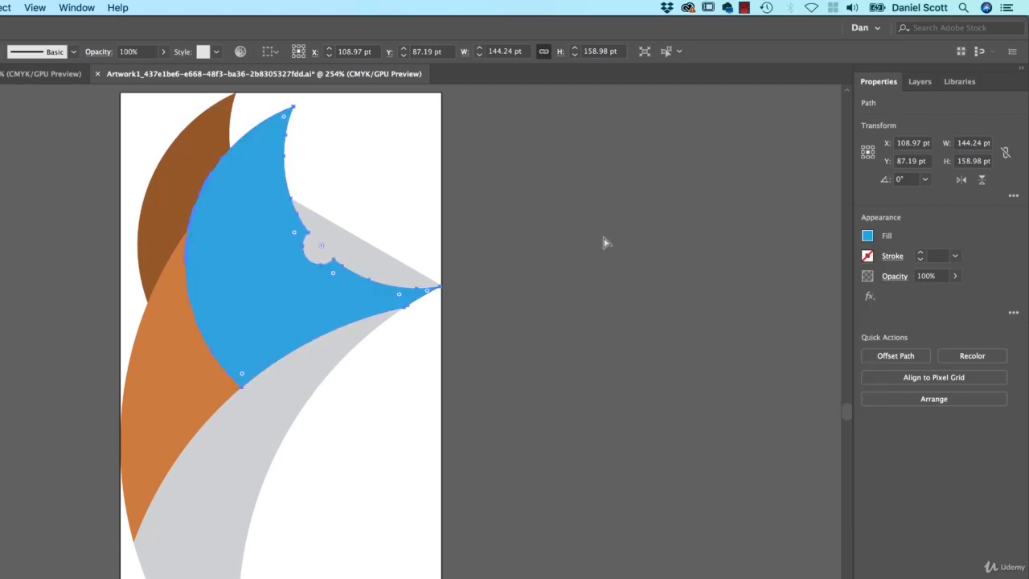
- Check in Photoshop that the linked fox turned blue while the embedded copy stayed red
{"action": "key", "text": "super+Tab"}
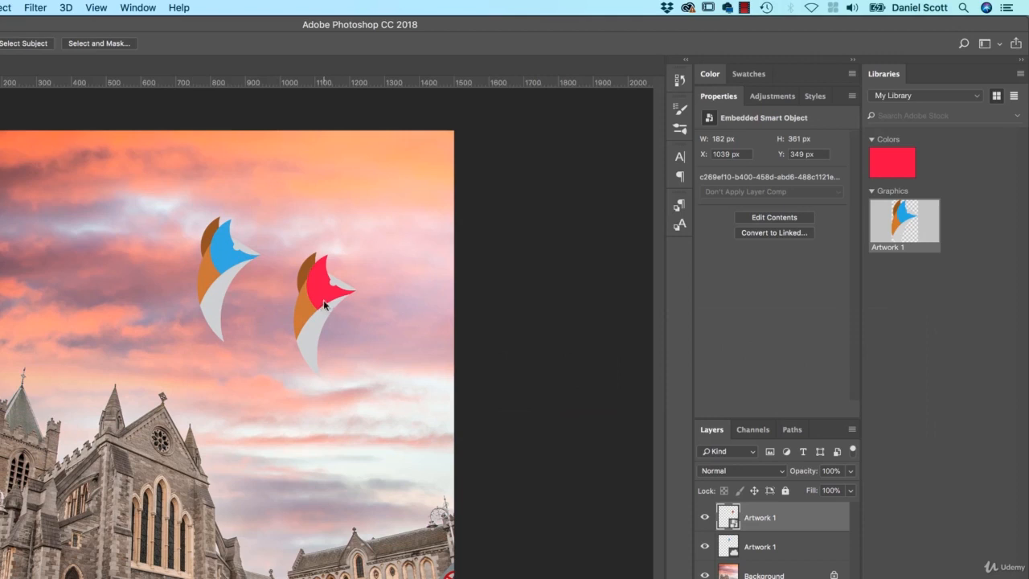
{"action": "key", "text": "v"}
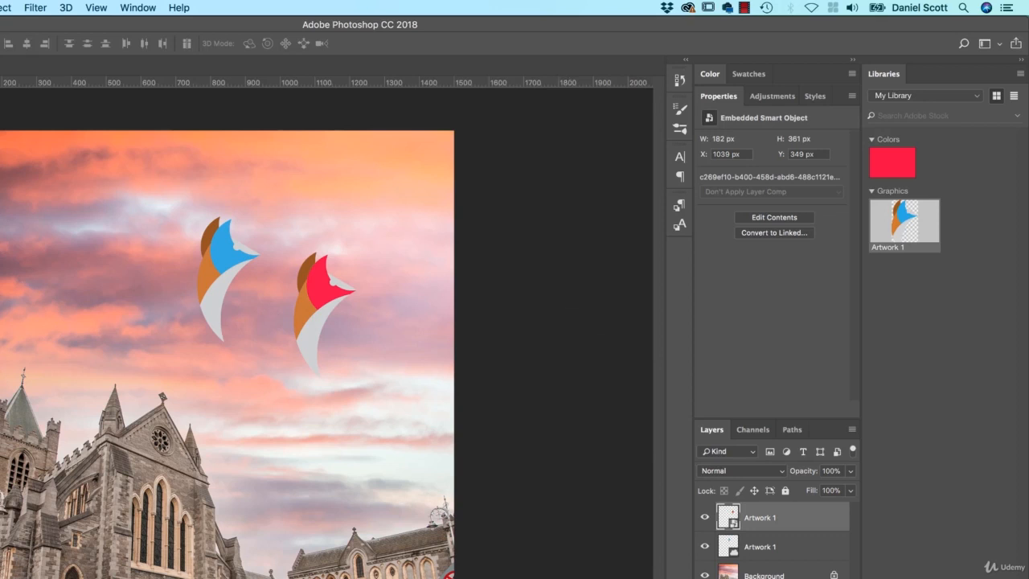
{"action": "key", "text": "super+Tab"}
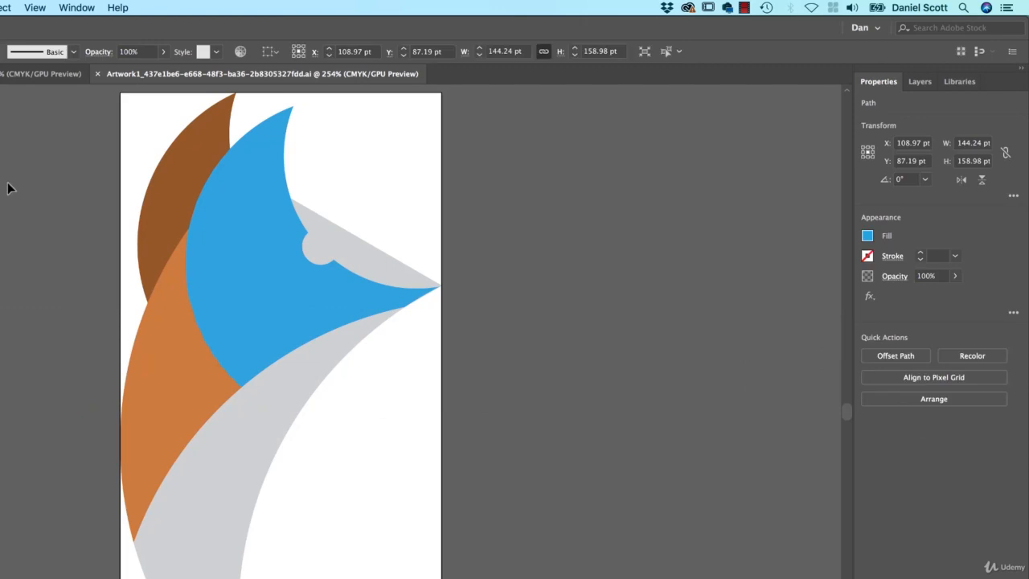
- Select all the fox shapes with Cmd+A and copy the artwork
{"action": "left_click_drag", "start_coordinate": [113, 157], "coordinate": [394, 500]}
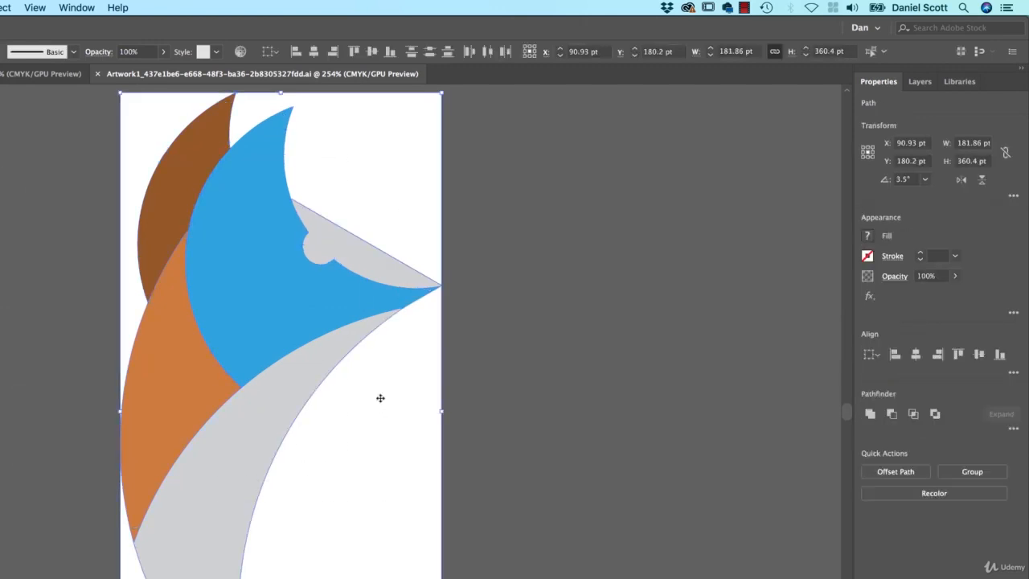
{"action": "left_click", "coordinate": [485, 374]}
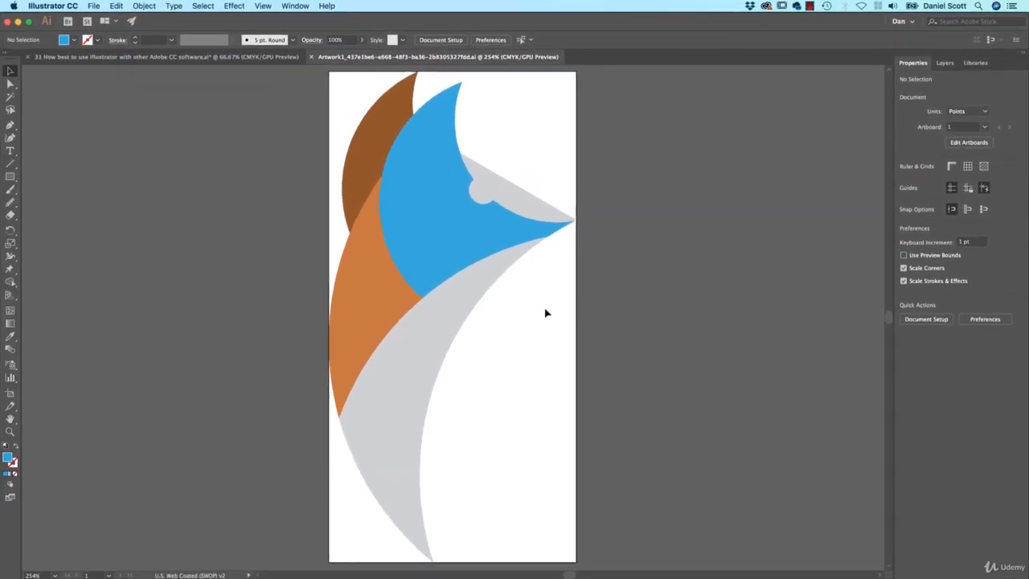
{"action": "key", "text": "super+a"}
{"action": "key", "text": "super+Tab"}
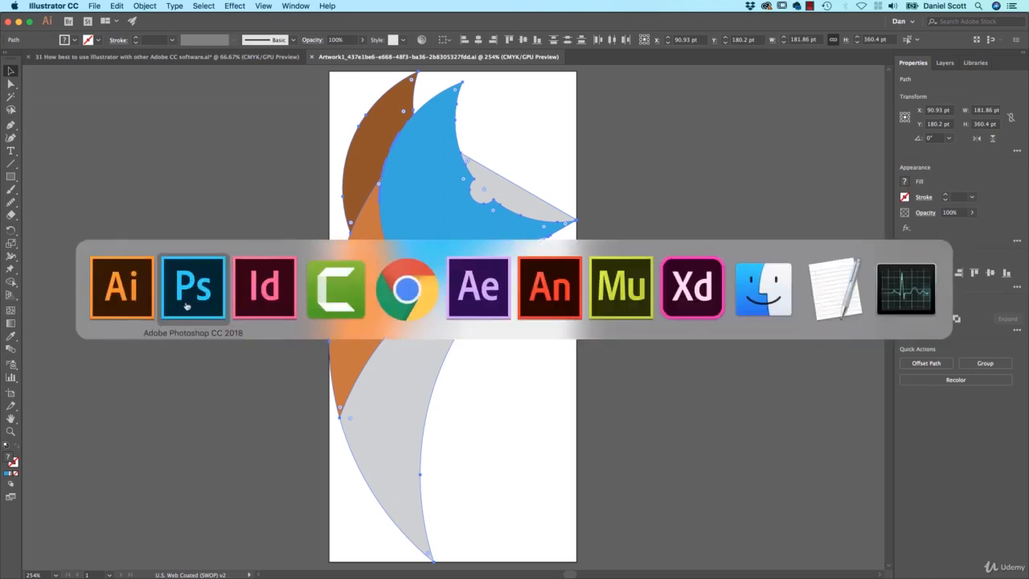
{"action": "key", "text": "super+shift+Tab"}
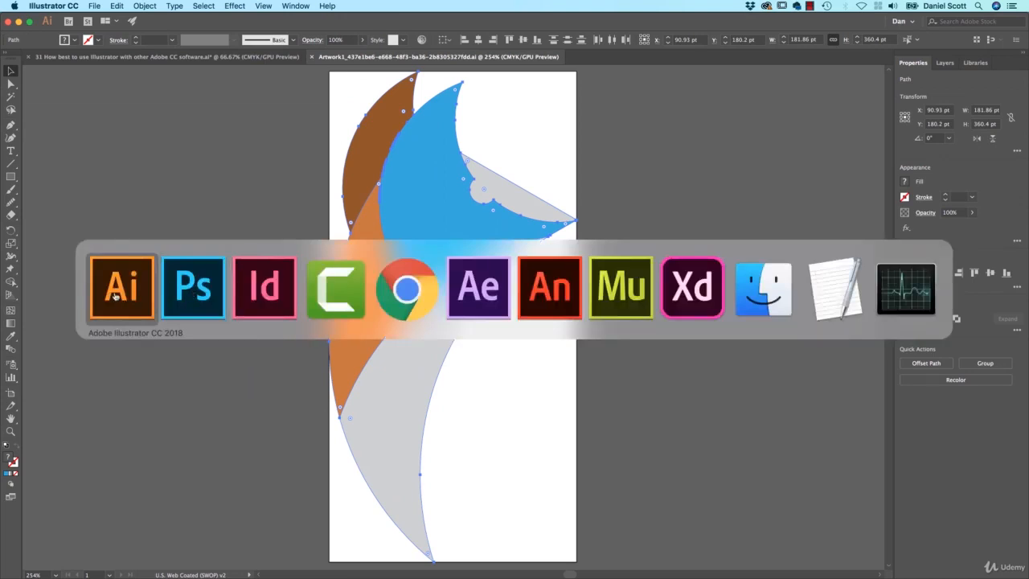
- Glance at the banner document with two birds, then switch over to Photoshop
{"action": "key", "text": "super+grave"}
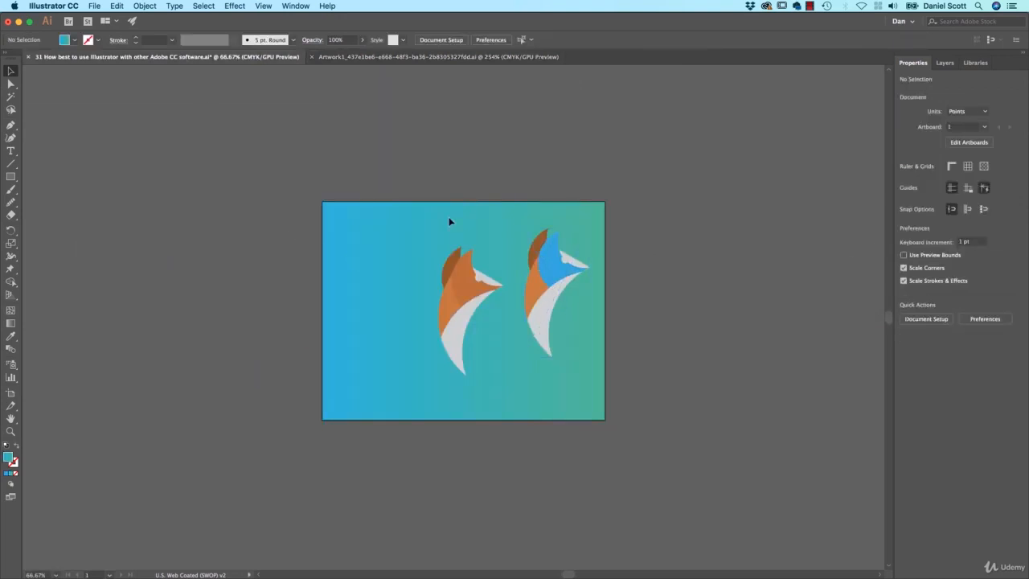
{"action": "left_click", "coordinate": [486, 321]}
{"action": "key", "text": "super+Tab"}
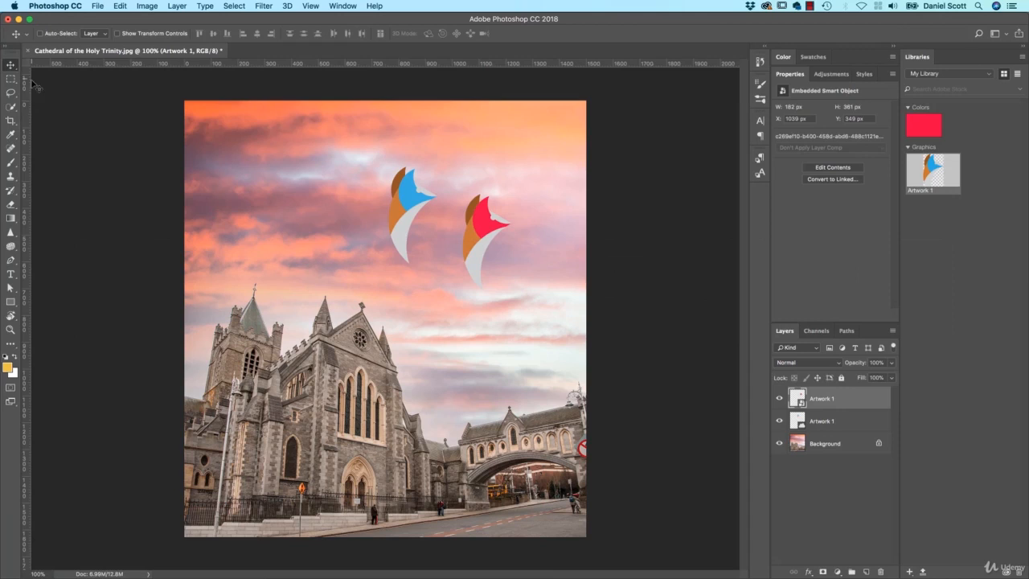
- Paste the fox as a smart object, roughly double its size and set it over the cathedral's left tower
{"action": "key", "text": "cmd+v"}
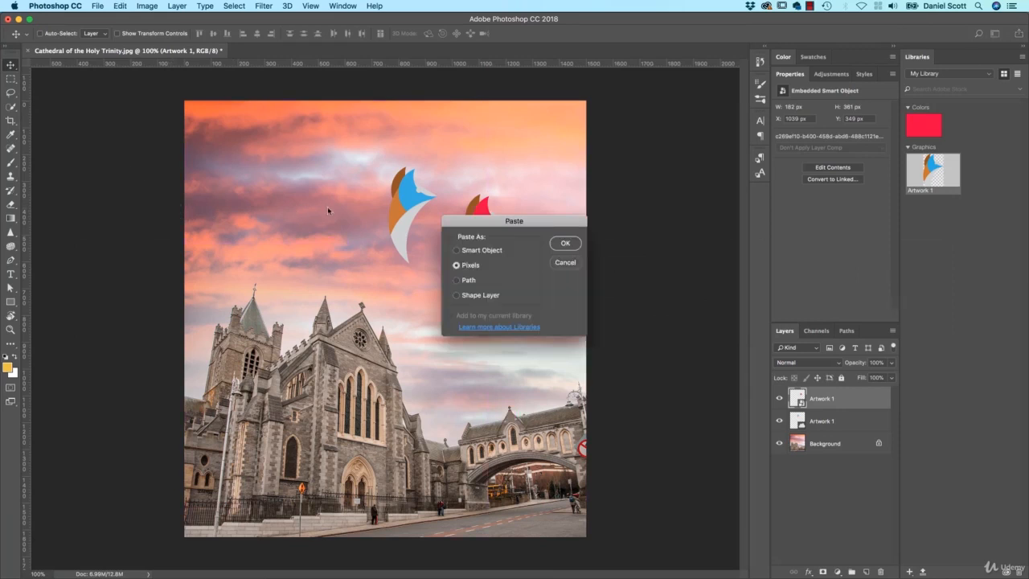
{"action": "left_click_drag", "start_coordinate": [525, 231], "coordinate": [291, 165]}
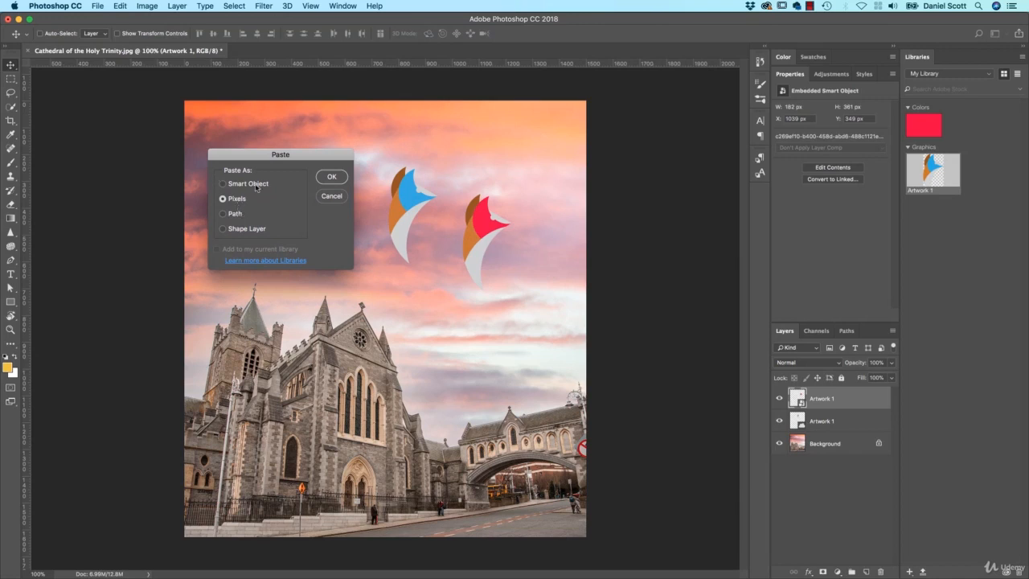
{"action": "left_click", "coordinate": [256, 185]}
{"action": "left_click", "coordinate": [332, 179]}
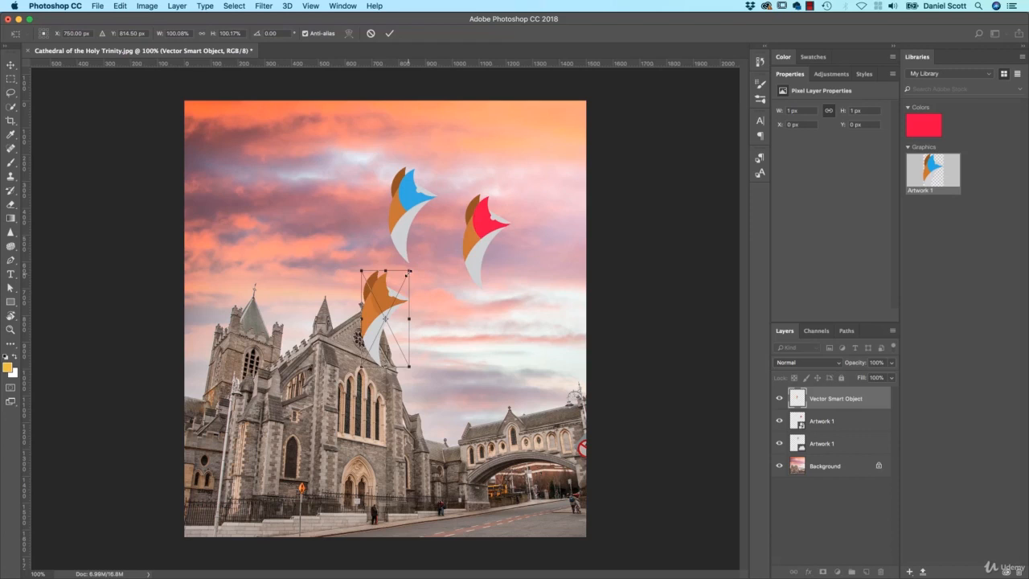
{"action": "left_click_drag", "start_coordinate": [410, 272], "coordinate": [462, 204]}
{"action": "left_click_drag", "start_coordinate": [393, 277], "coordinate": [275, 253]}
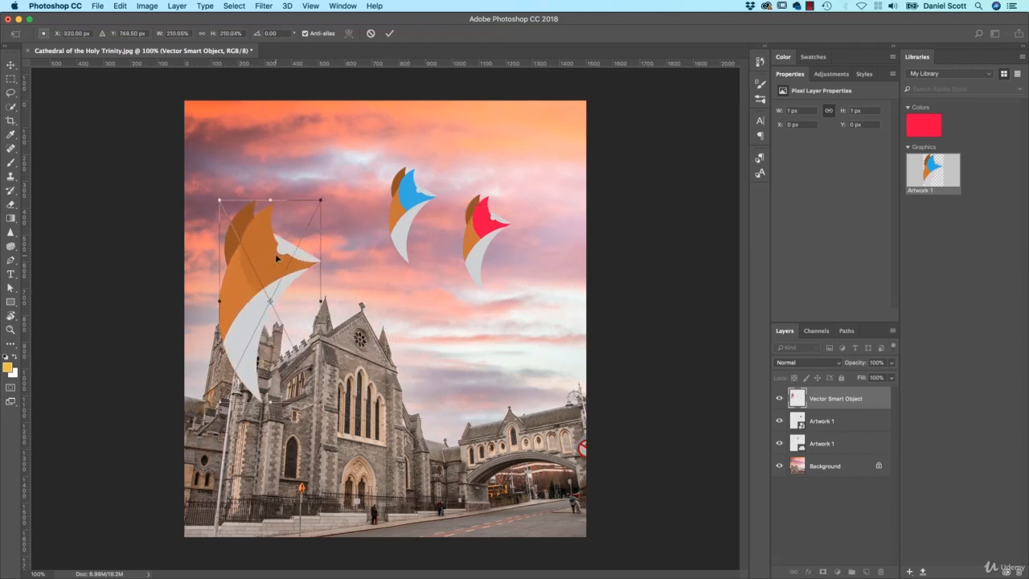
{"action": "key", "text": "Return"}
- Paste a second fox as plain pixels and cancel an attempted enlargement of it
{"action": "key", "text": "super+v"}
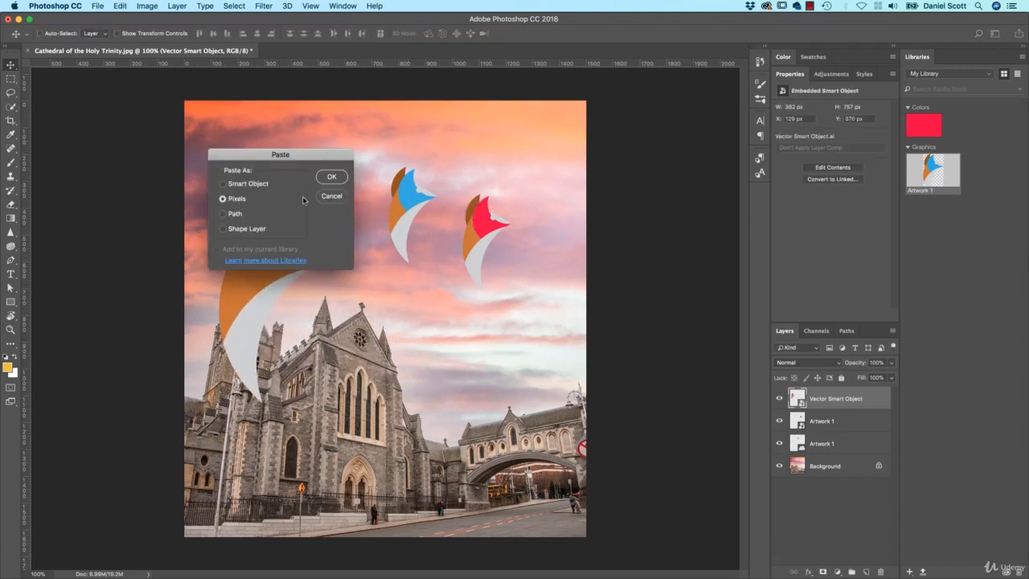
{"action": "left_click", "coordinate": [332, 178]}
{"action": "key", "text": "Return"}
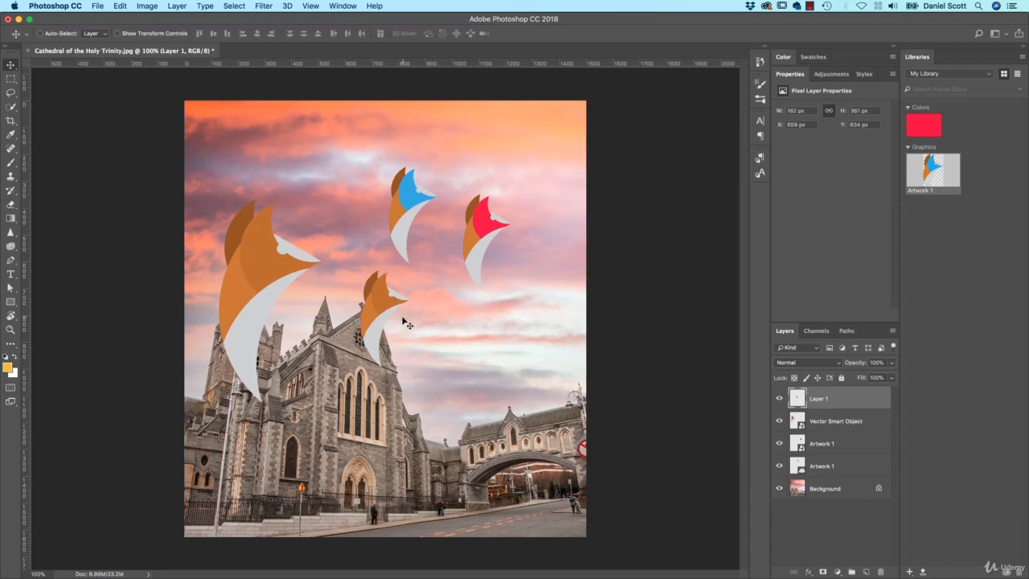
{"action": "key", "text": "super+t"}
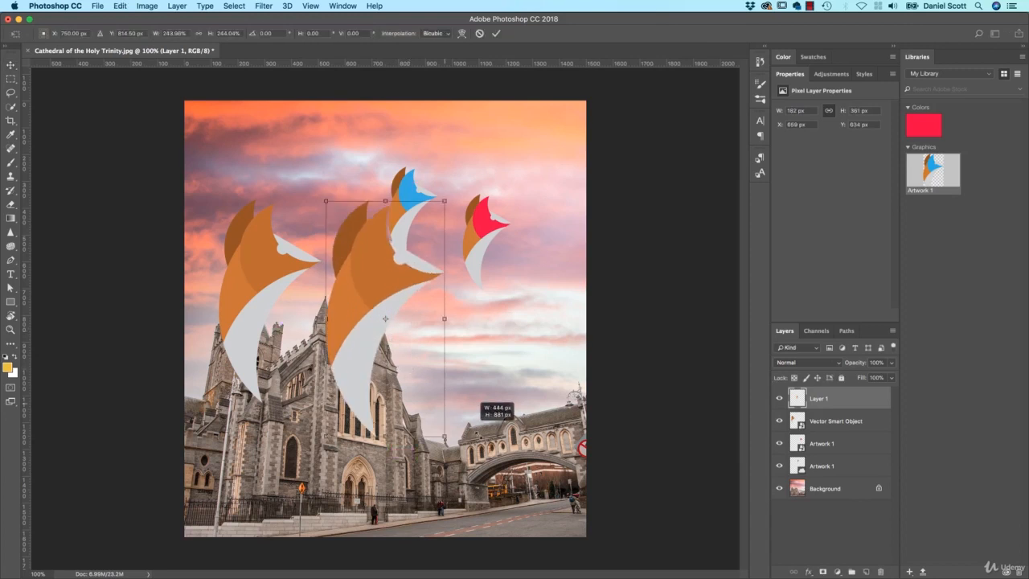
{"action": "left_click_drag", "start_coordinate": [408, 366], "coordinate": [490, 528]}
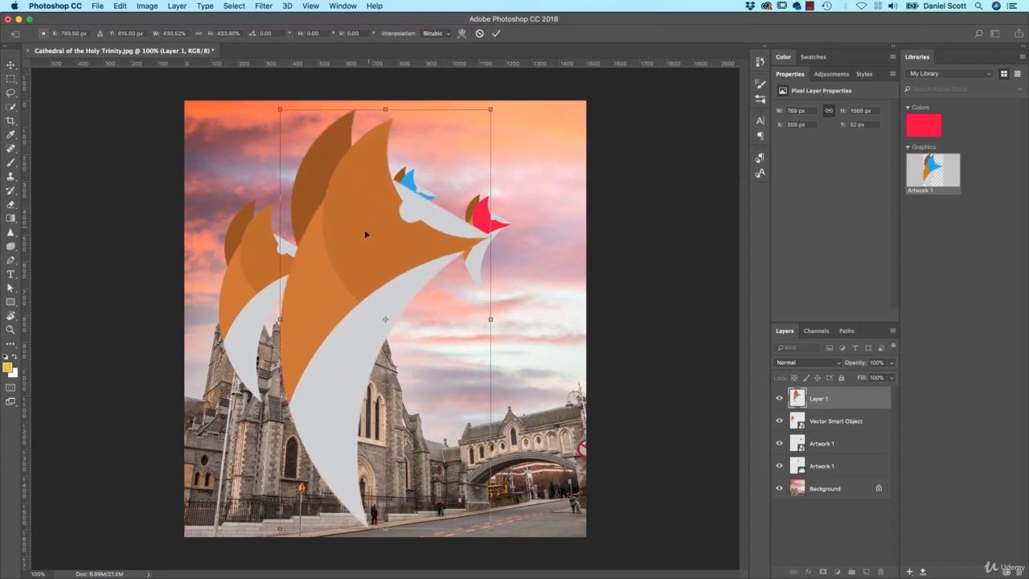
{"action": "key", "text": "Escape"}
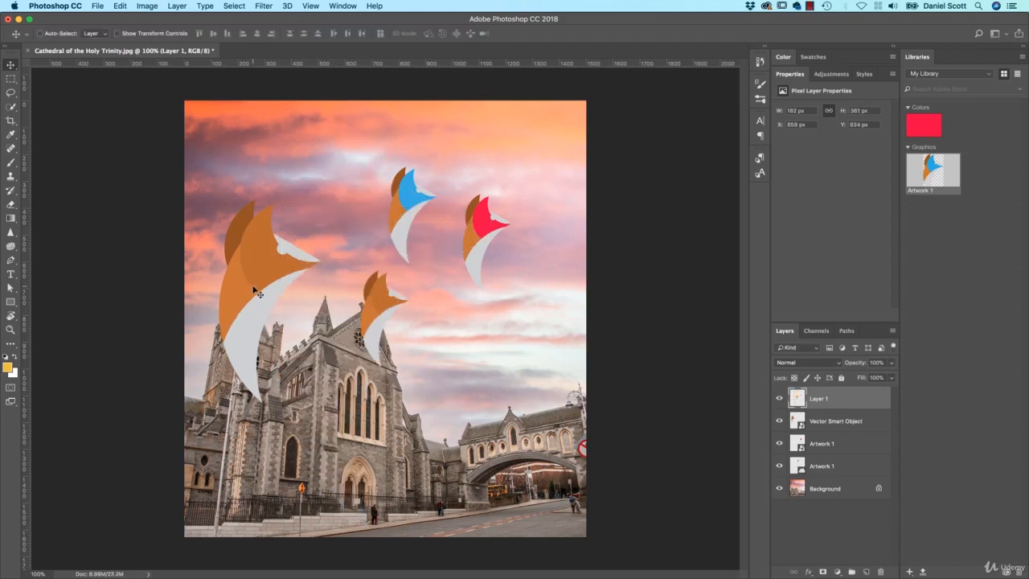
- Free-transform the smart-object fox so it towers over the cathedral on the left side
{"action": "left_click", "coordinate": [256, 292], "text": "super"}
{"action": "key", "text": "super+t"}
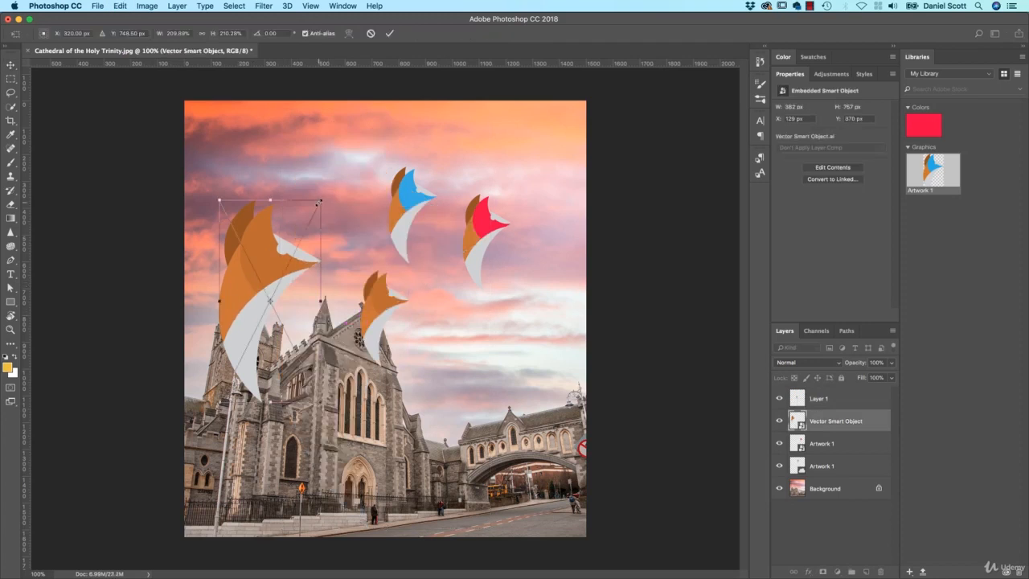
{"action": "left_click_drag", "start_coordinate": [321, 201], "coordinate": [418, 88]}
{"action": "left_click_drag", "start_coordinate": [261, 201], "coordinate": [318, 227]}
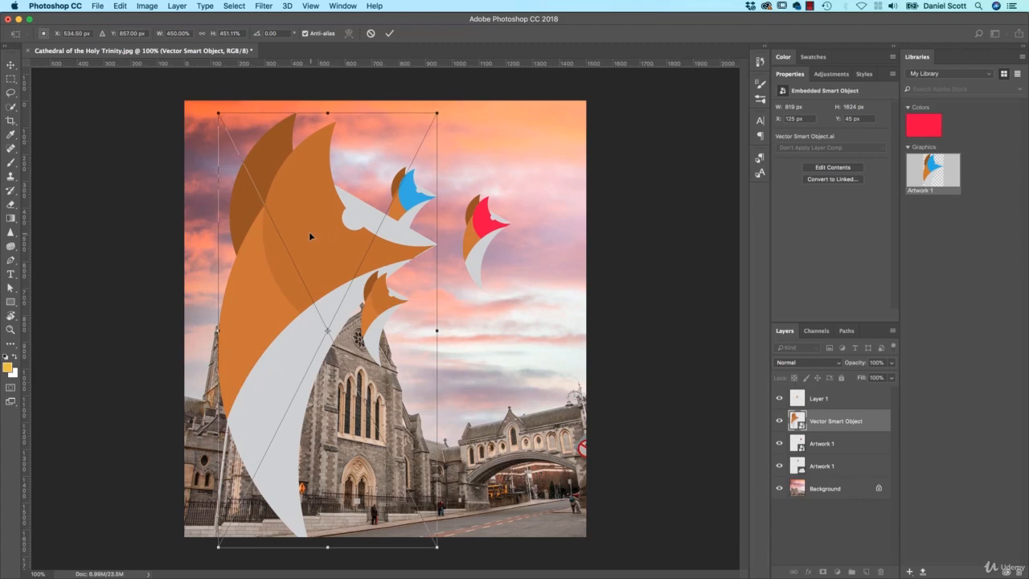
{"action": "key", "text": "Return"}
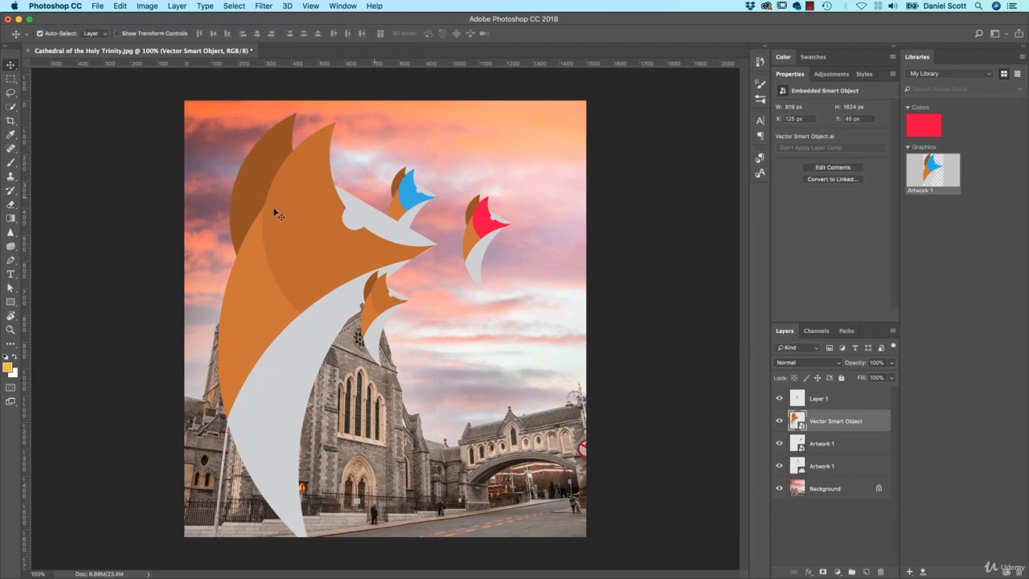
- In InDesign, delete both bird graphics from the contents page
{"action": "key", "text": "super+Tab"}
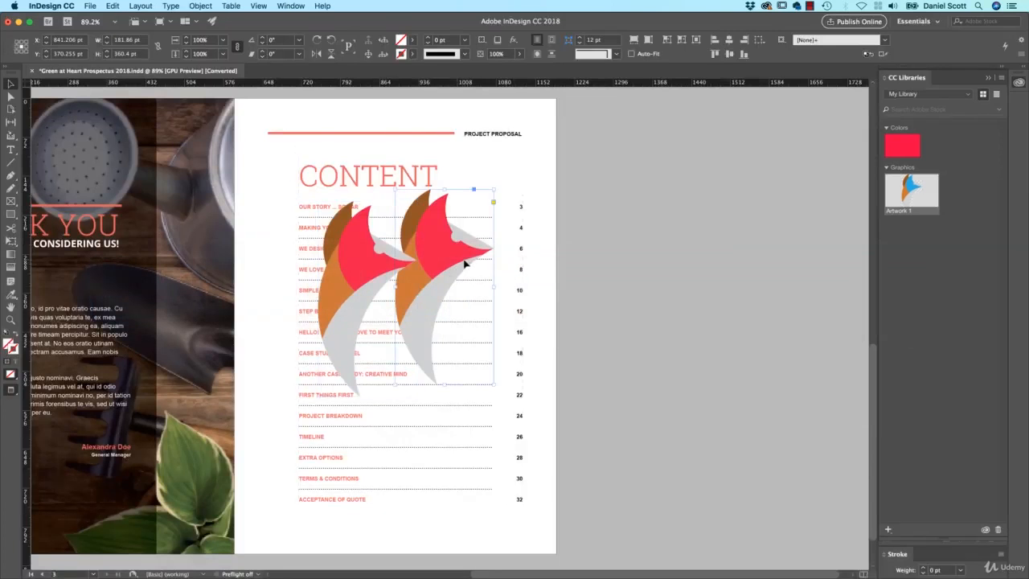
{"action": "key", "text": "Delete"}
{"action": "left_click", "coordinate": [384, 255]}
{"action": "key", "text": "Delete"}
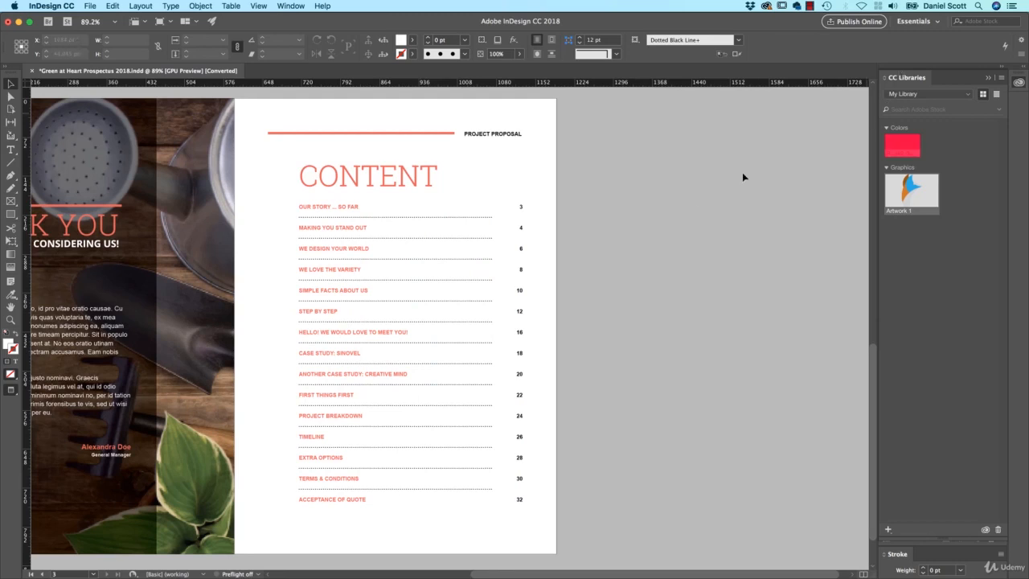
- Paste the fox graphic, enlarge it and position it over the contents list
{"action": "key", "text": "super+v"}
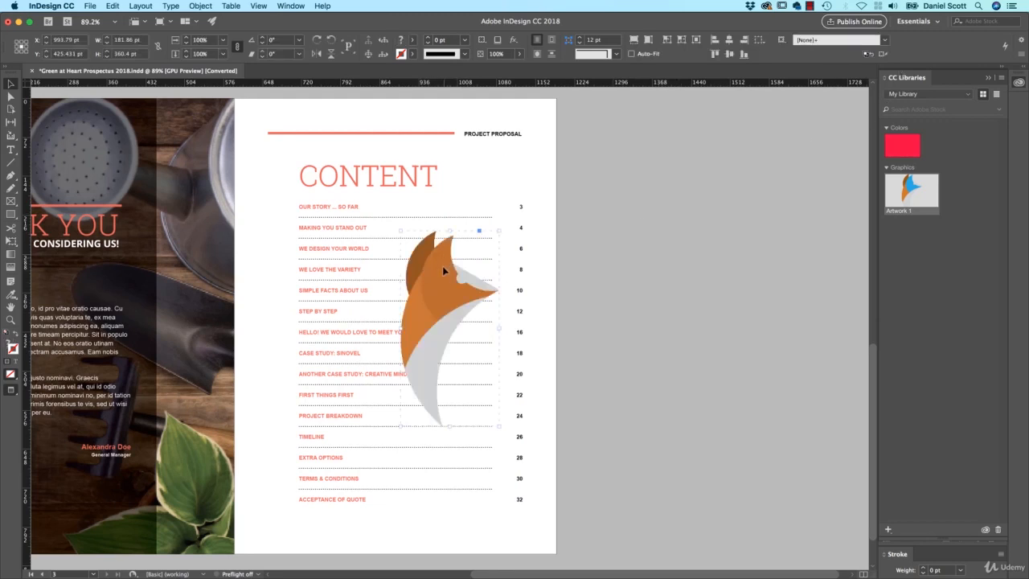
{"action": "left_click_drag", "start_coordinate": [495, 283], "coordinate": [492, 262]}
{"action": "left_click_drag", "start_coordinate": [495, 210], "coordinate": [533, 199]}
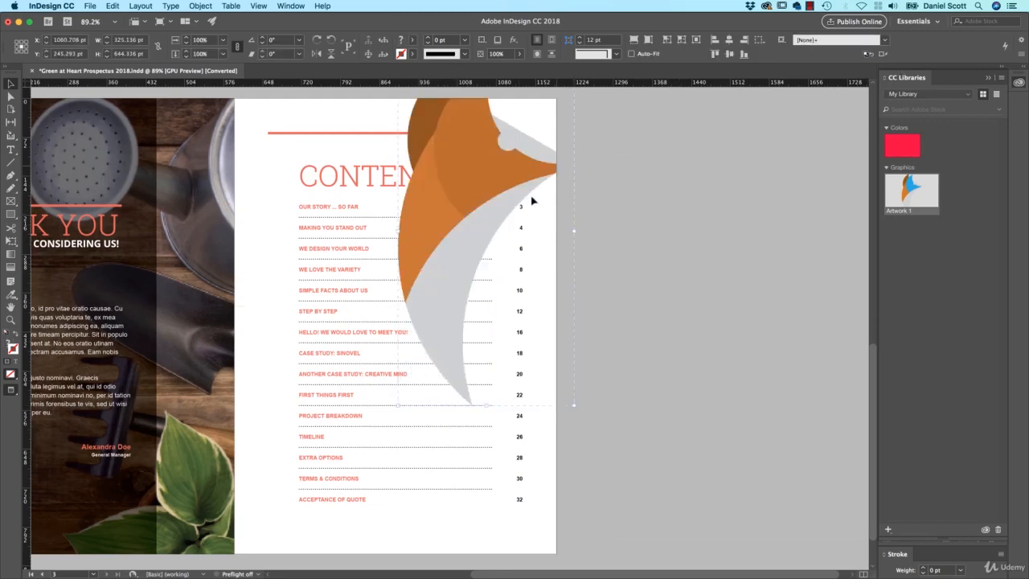
{"action": "left_click_drag", "start_coordinate": [446, 183], "coordinate": [365, 299]}
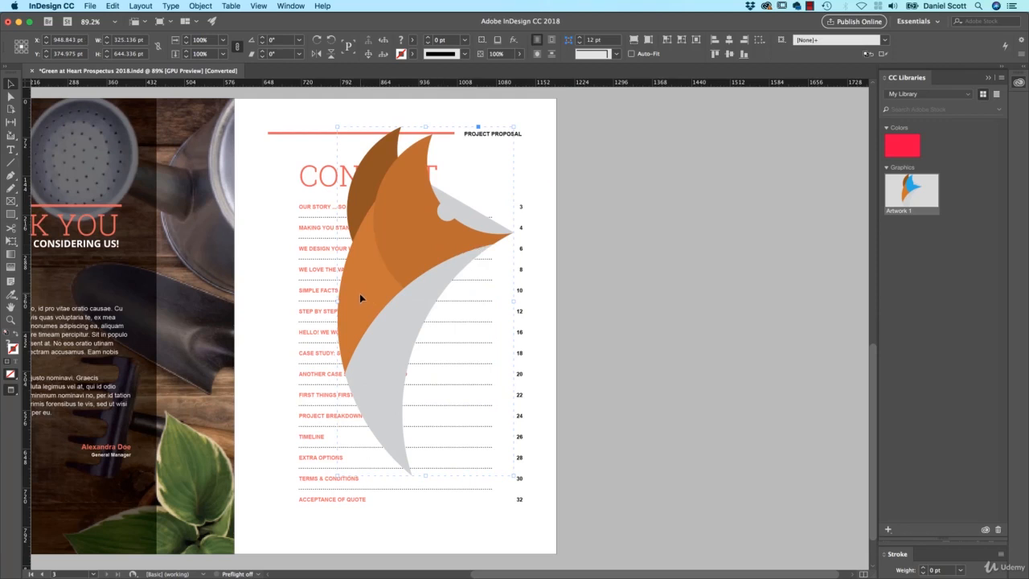
- Switch to After Effects and drop the Artwork 1 fox from Libraries into Comp 1
{"action": "key", "text": "super+Tab"}
{"action": "key", "text": "super+Tab"}
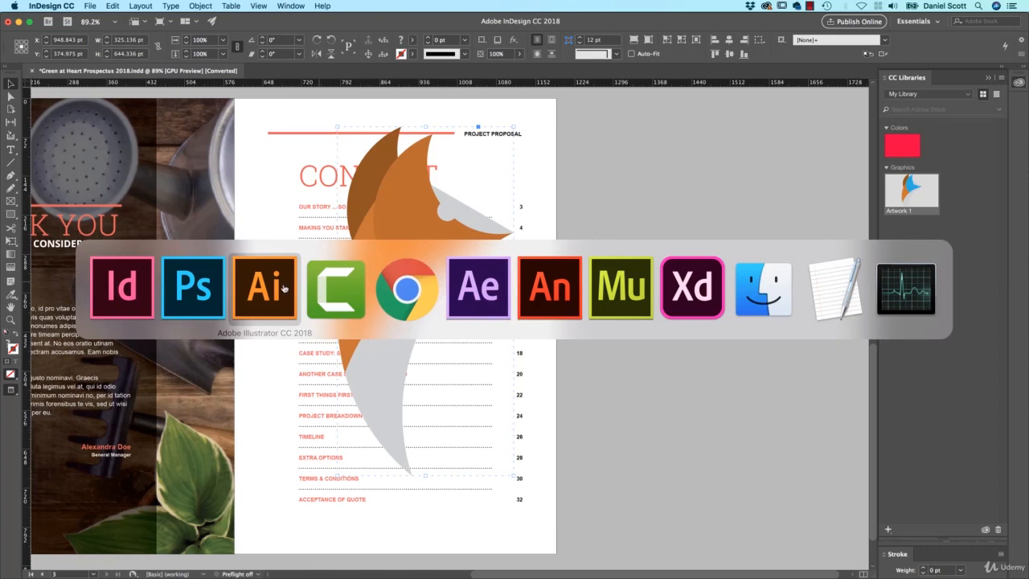
{"action": "key", "text": "super+Tab"}
{"action": "key", "text": "super+Tab"}
{"action": "key", "text": "super+Tab"}
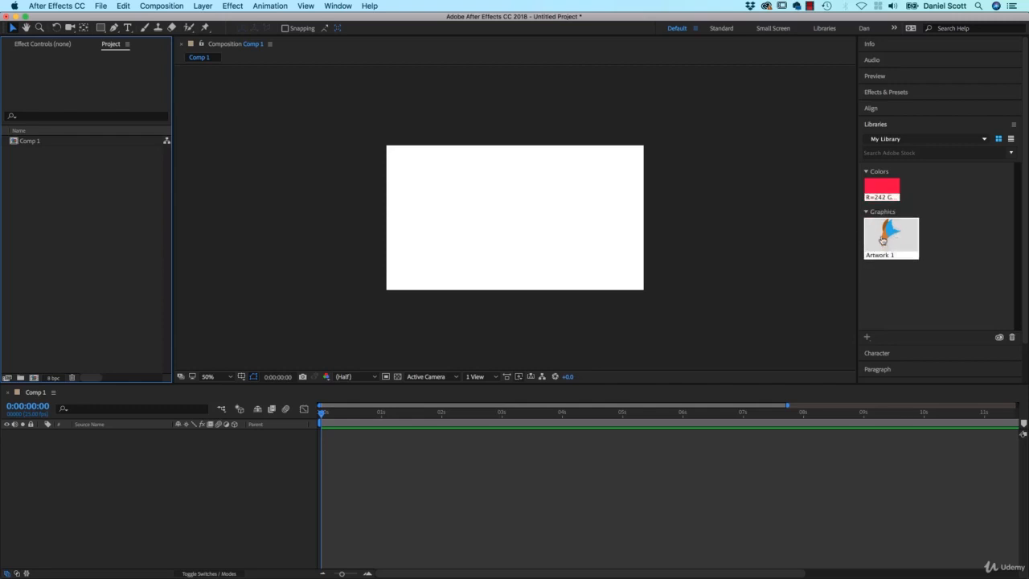
{"action": "left_click_drag", "start_coordinate": [888, 235], "coordinate": [465, 207]}
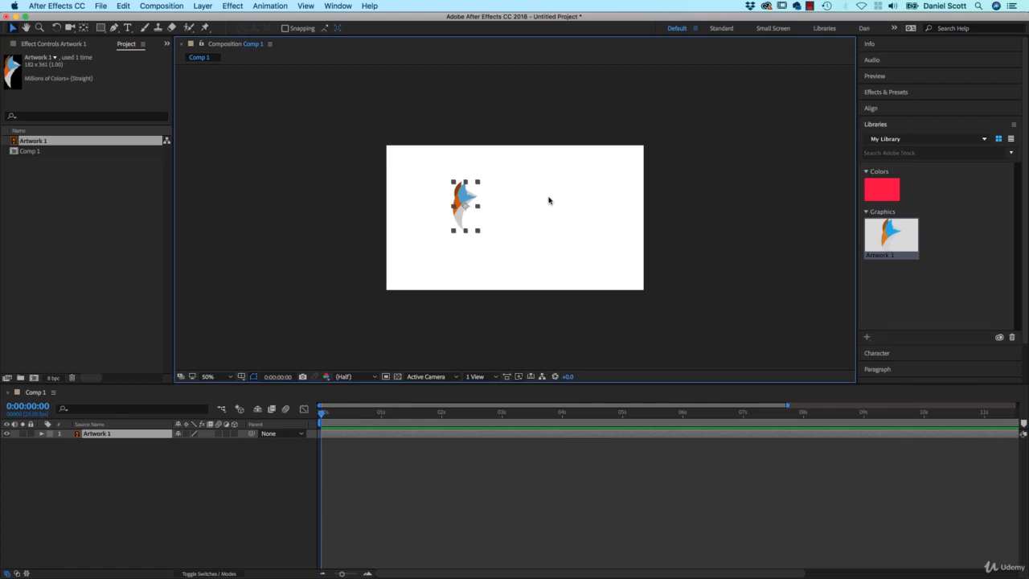
- Select the fox artwork layer and shift it right toward the centre of the frame
{"action": "left_click", "coordinate": [486, 178]}
{"action": "left_click", "coordinate": [472, 209]}
{"action": "left_click", "coordinate": [471, 197]}
{"action": "left_click_drag", "start_coordinate": [467, 209], "coordinate": [496, 217]}
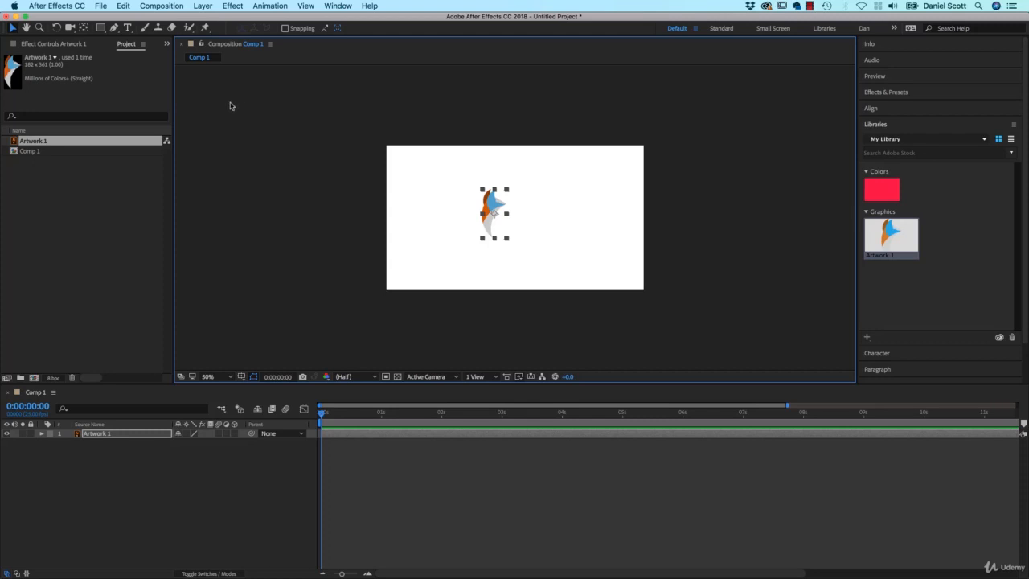
- Convert the fox into an Artwork 1 Outlines shape layer and scale it up by its corner handle
{"action": "left_click", "coordinate": [202, 6]}
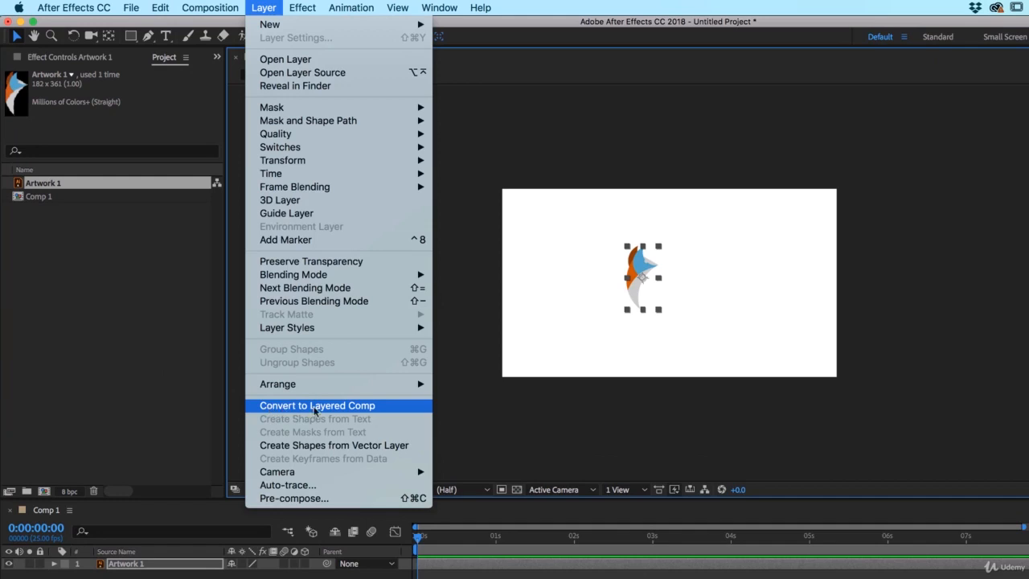
{"action": "left_click", "coordinate": [384, 447]}
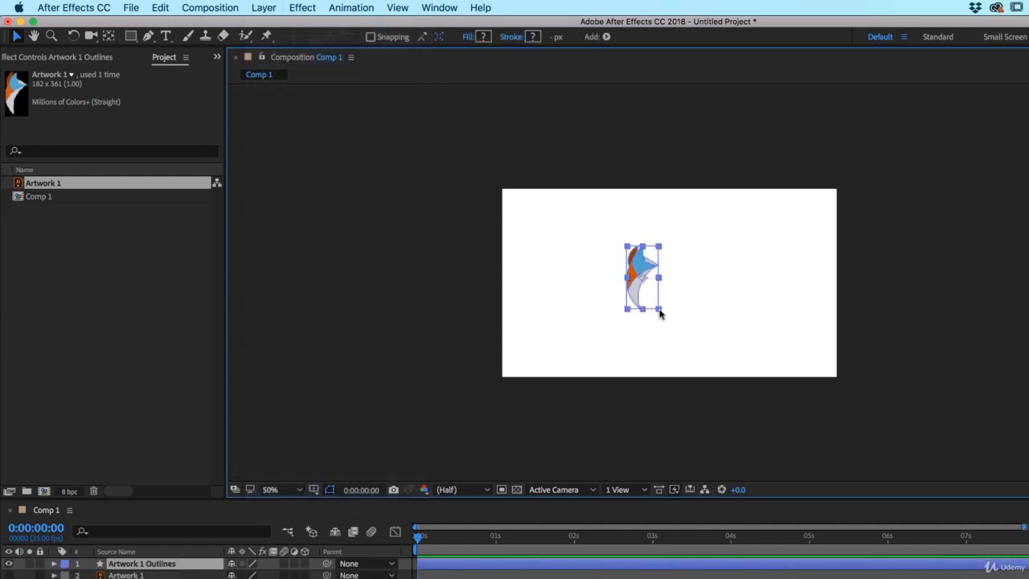
{"action": "left_click_drag", "start_coordinate": [660, 313], "coordinate": [693, 356]}
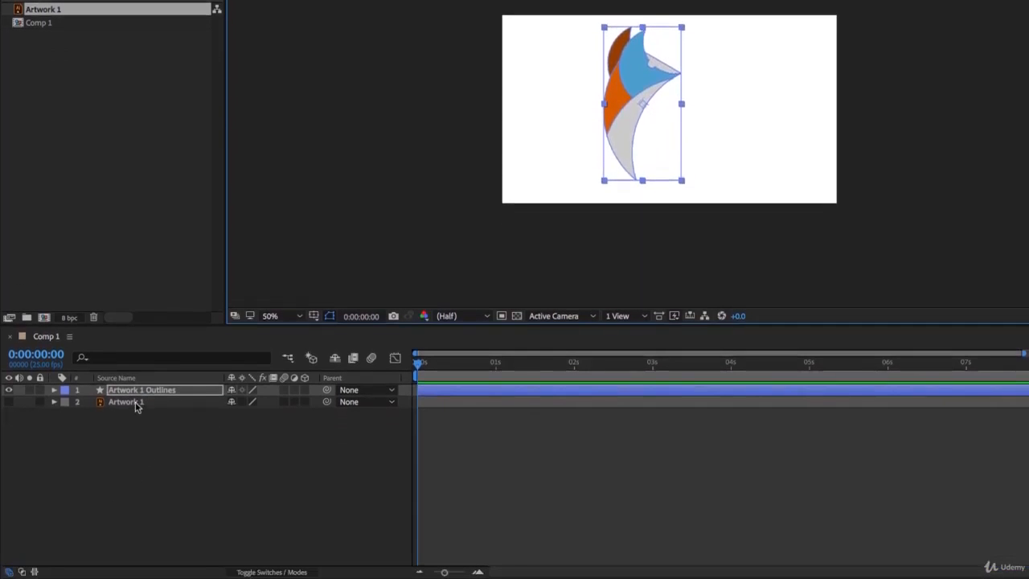
- Delete the original Artwork 1 layer, keeping the Outlines layer
{"action": "left_click", "coordinate": [111, 404]}
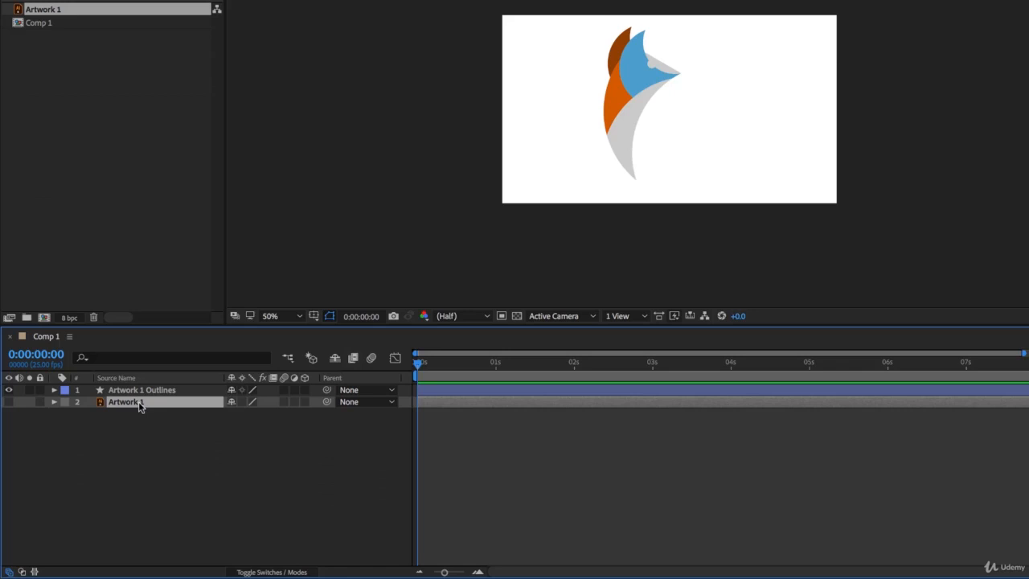
{"action": "left_click", "coordinate": [139, 391]}
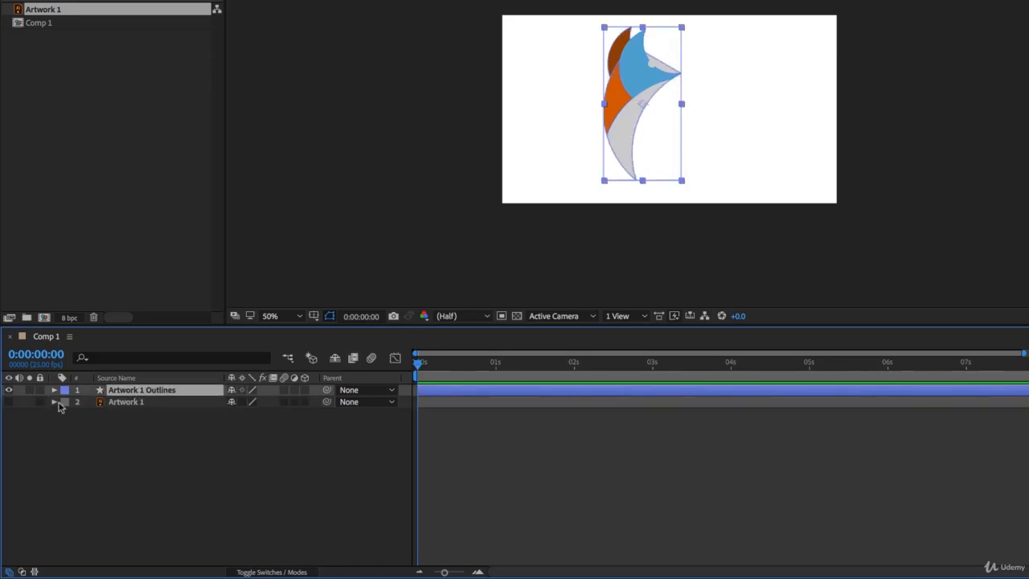
{"action": "left_click", "coordinate": [134, 402]}
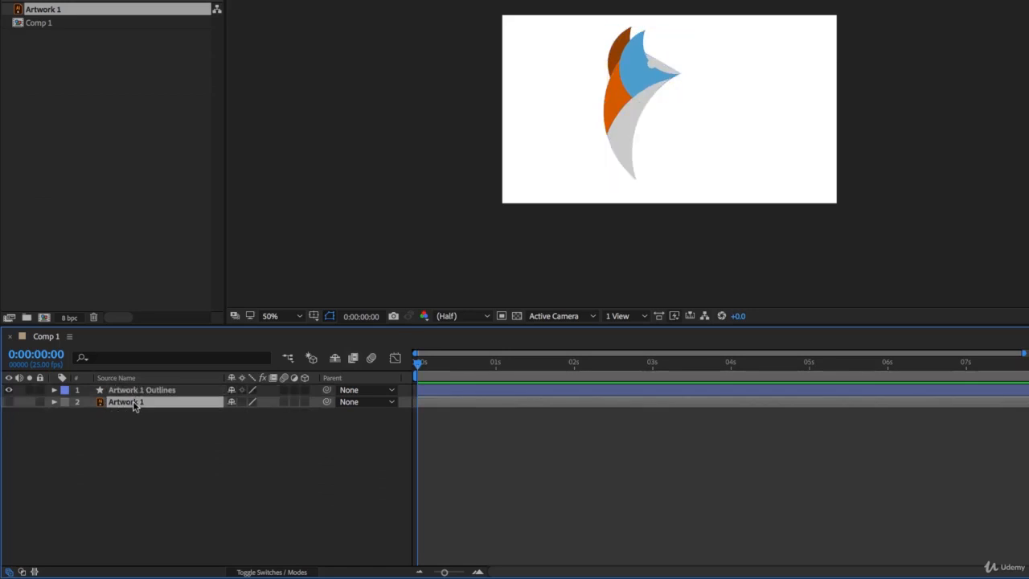
{"action": "key", "text": "Delete"}
- Select the Artwork 1 Outlines layer and bring the Libraries panel back into view
{"action": "left_click", "coordinate": [132, 391]}
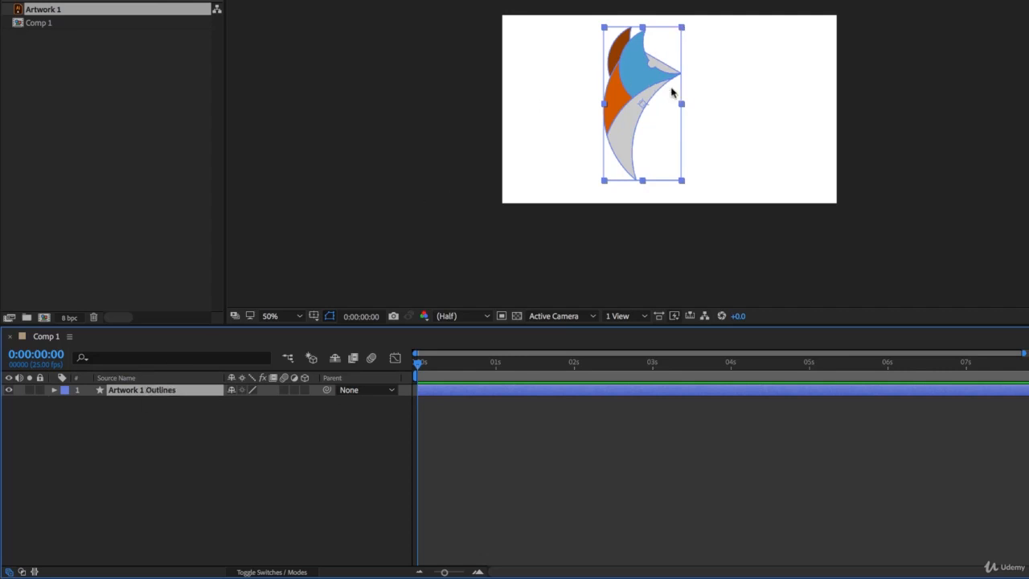
{"action": "left_click", "coordinate": [638, 86]}
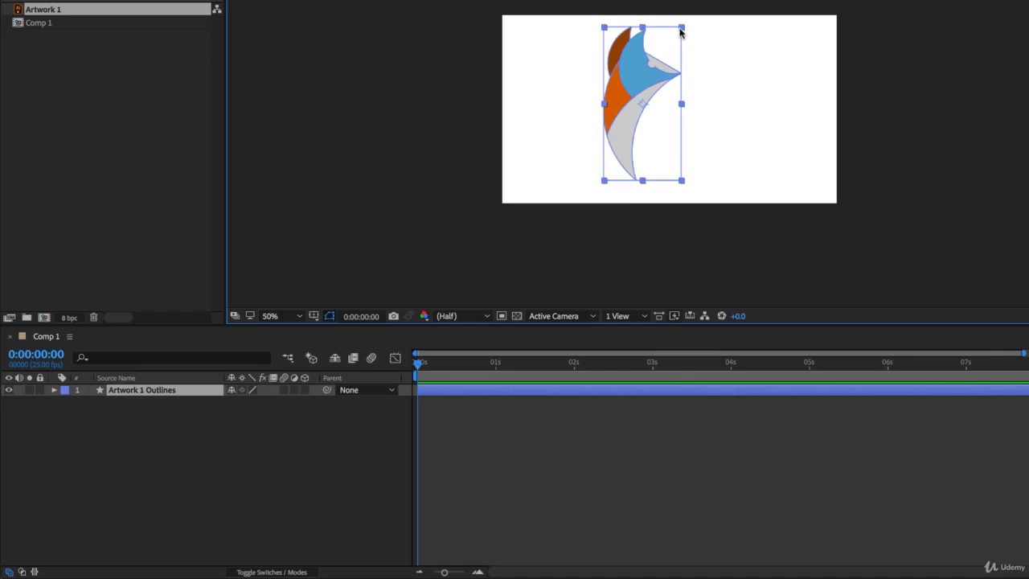
{"action": "left_click", "coordinate": [693, 50]}
{"action": "left_click", "coordinate": [643, 95]}
- Delete the Outlines layer, add a fresh Artwork 1 layer and switch on Continuously Rasterize
{"action": "key", "text": "Delete"}
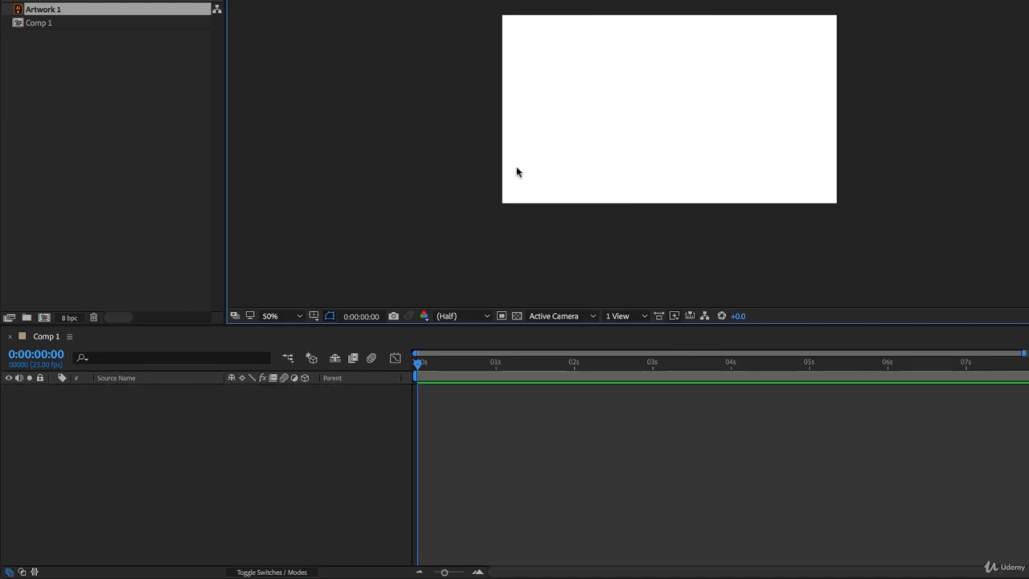
{"action": "left_click_drag", "start_coordinate": [687, 103], "coordinate": [658, 103]}
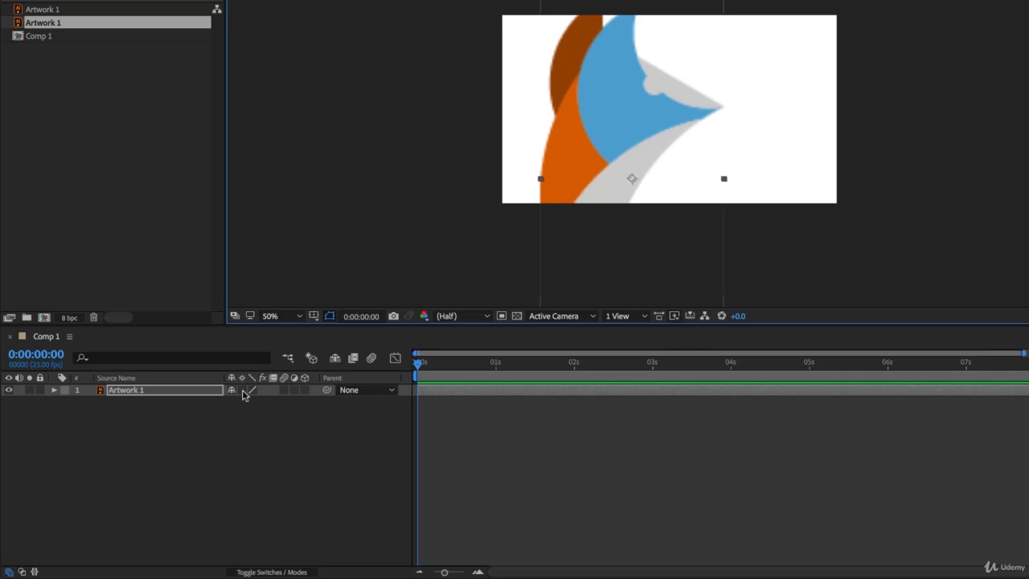
{"action": "left_click", "coordinate": [282, 571]}
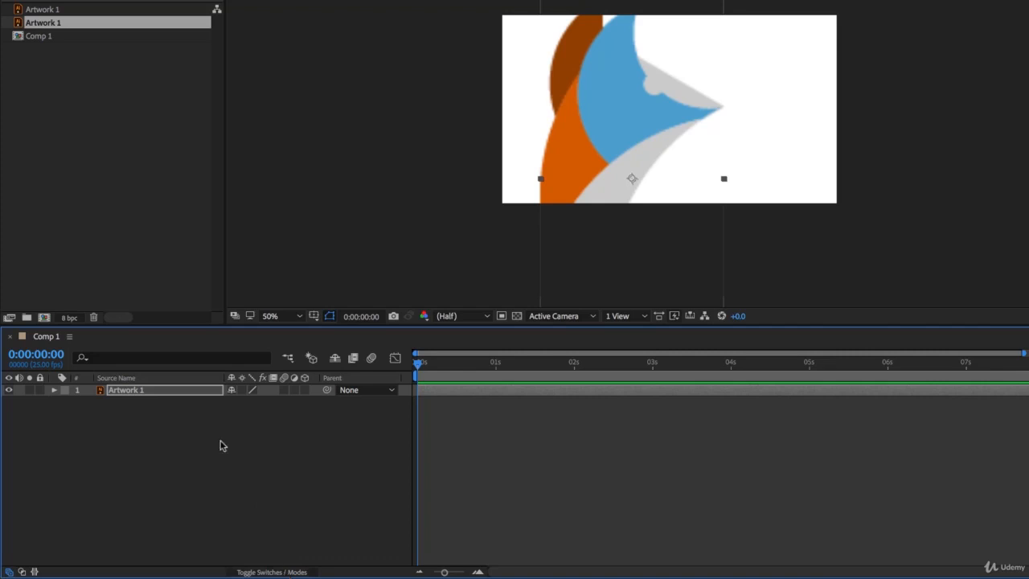
{"action": "left_click", "coordinate": [241, 391]}
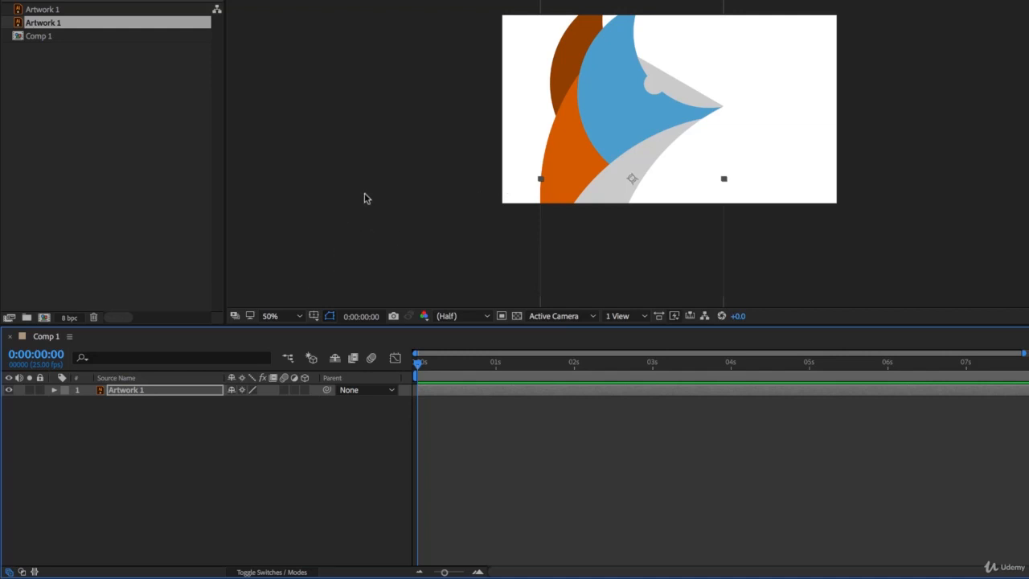
- Paste the fox onto a new Timeline layer using AI Importer preferences and preview the banner in the browser
{"action": "key", "text": "super+Tab"}
{"action": "key", "text": "super+Tab"}
{"action": "key", "text": "super+Tab"}
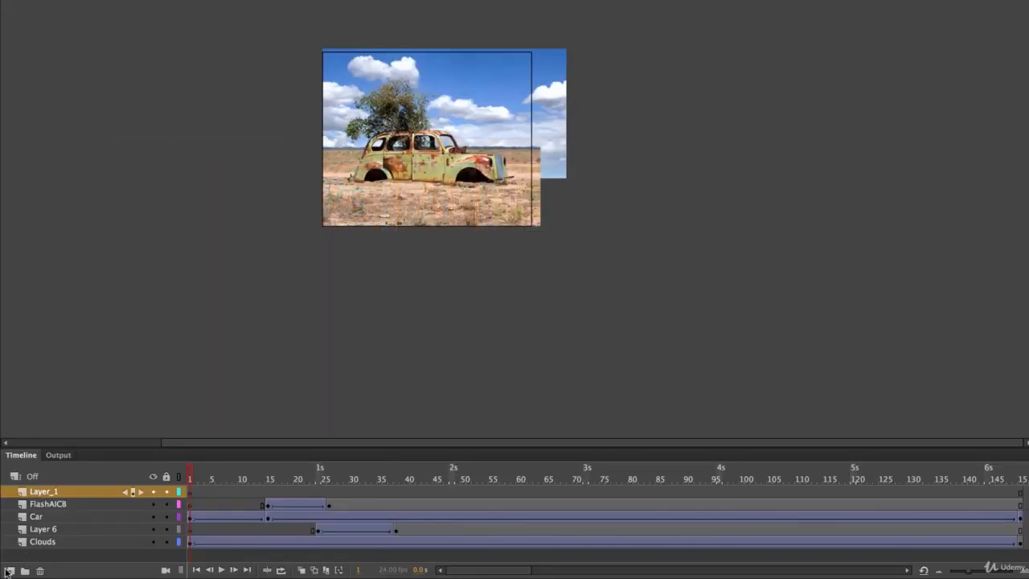
{"action": "left_click", "coordinate": [12, 570]}
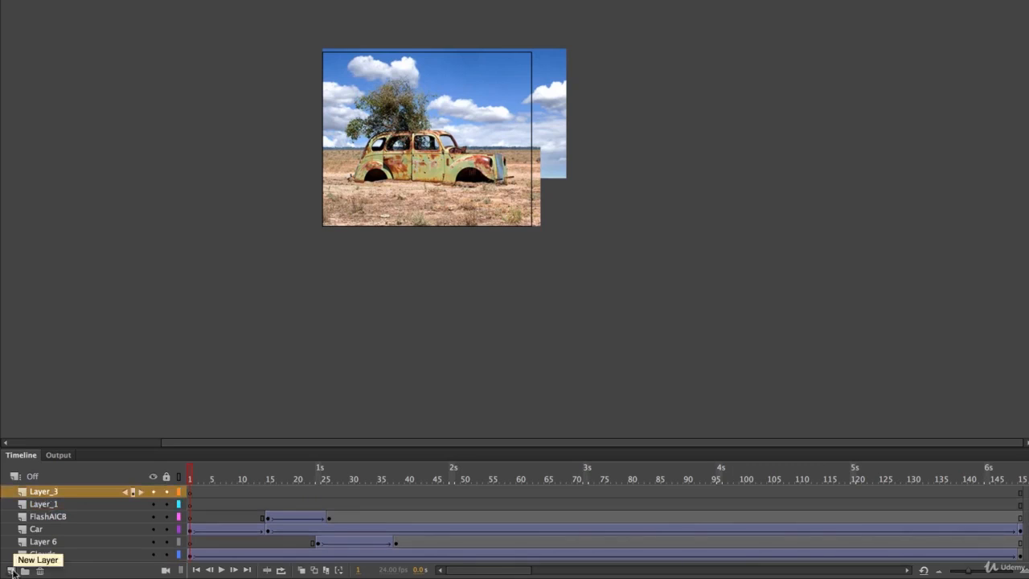
{"action": "key", "text": "ctrl+v"}
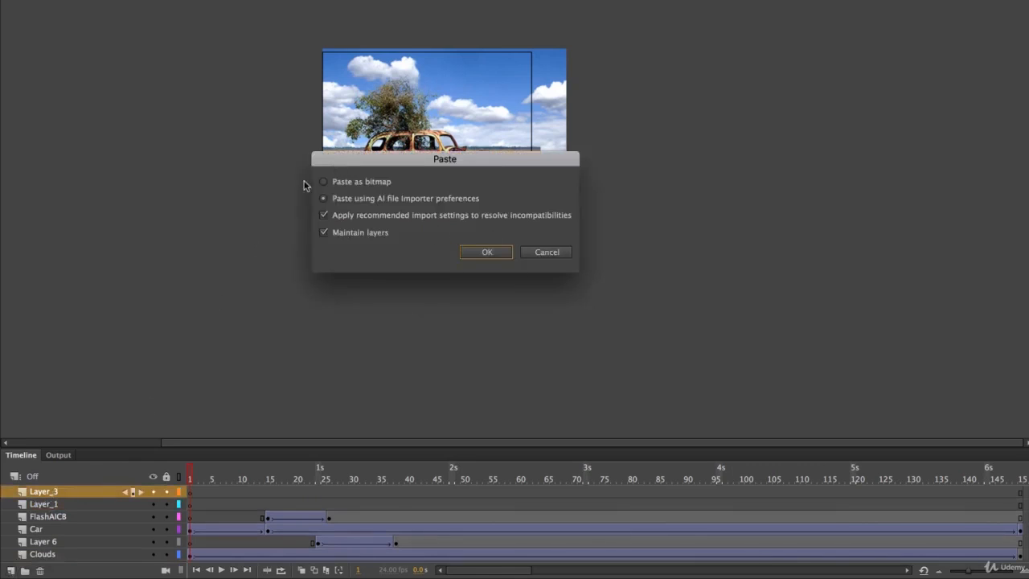
{"action": "left_click", "coordinate": [484, 252]}
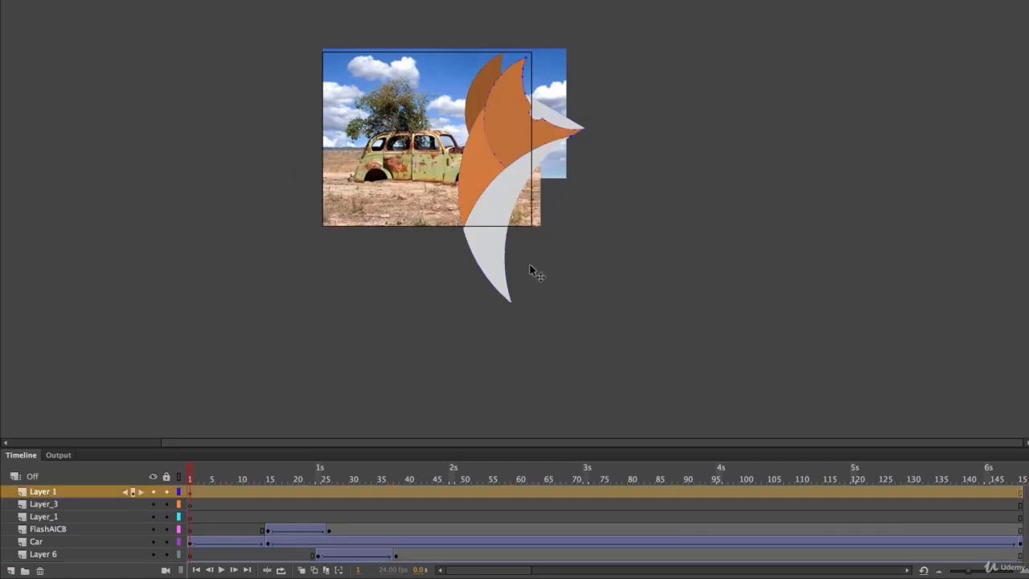
{"action": "left_click", "coordinate": [570, 351]}
{"action": "key", "text": "ctrl+Return"}
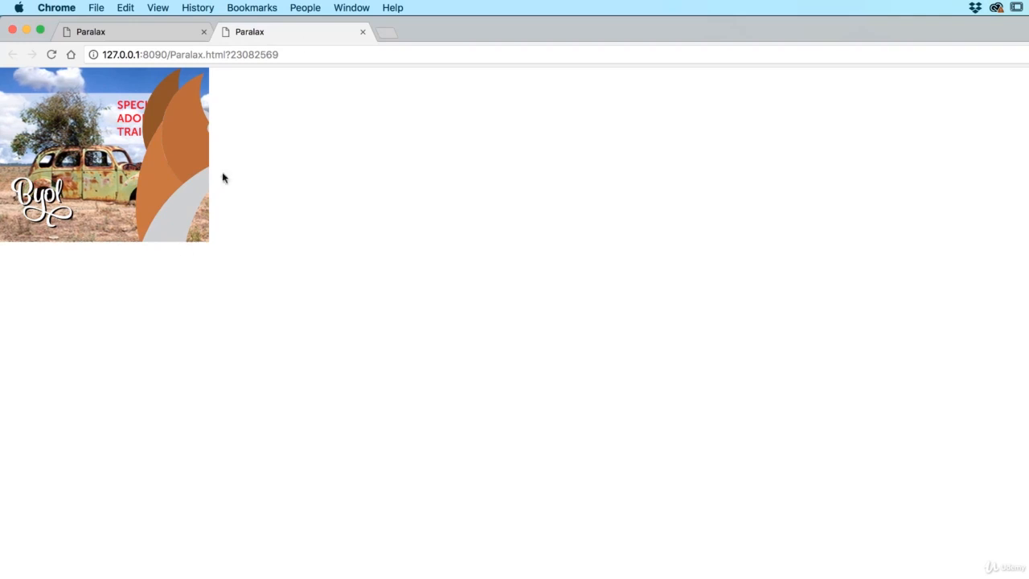
- Close the Chrome banner preview and Cmd+Tab from Animate toward Illustrator
{"action": "left_click", "coordinate": [361, 33]}
{"action": "key", "text": "super+Tab"}
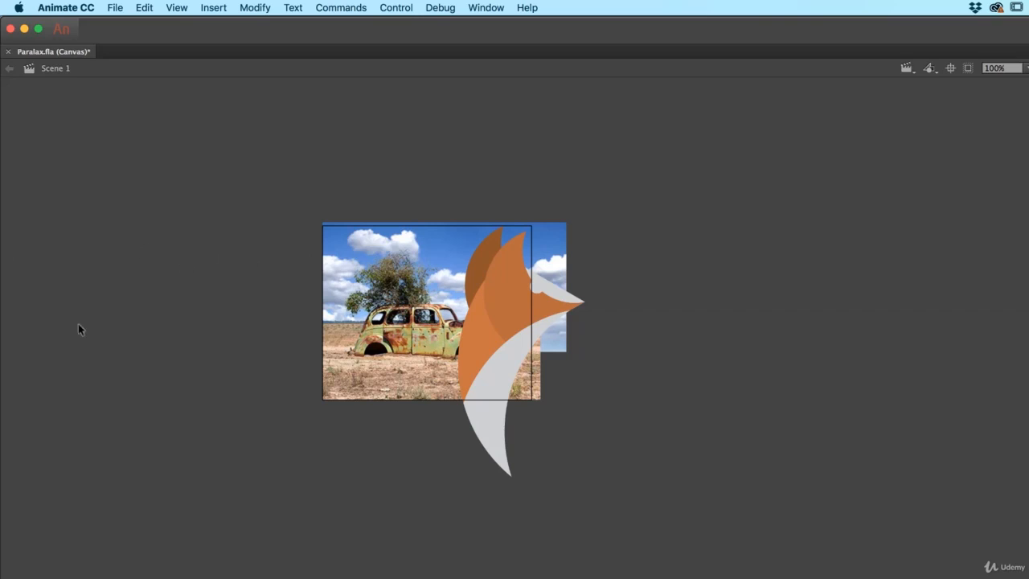
{"action": "key", "text": "super+Tab"}
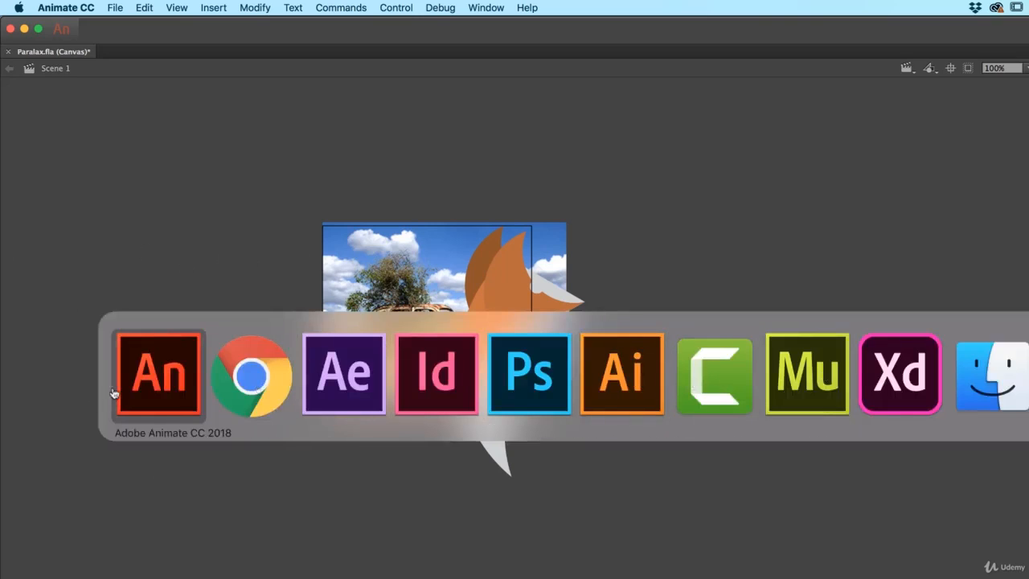
- Back in Illustrator, delete the linked second fox copy and select all of the remaining fox
{"action": "left_click", "coordinate": [643, 369]}
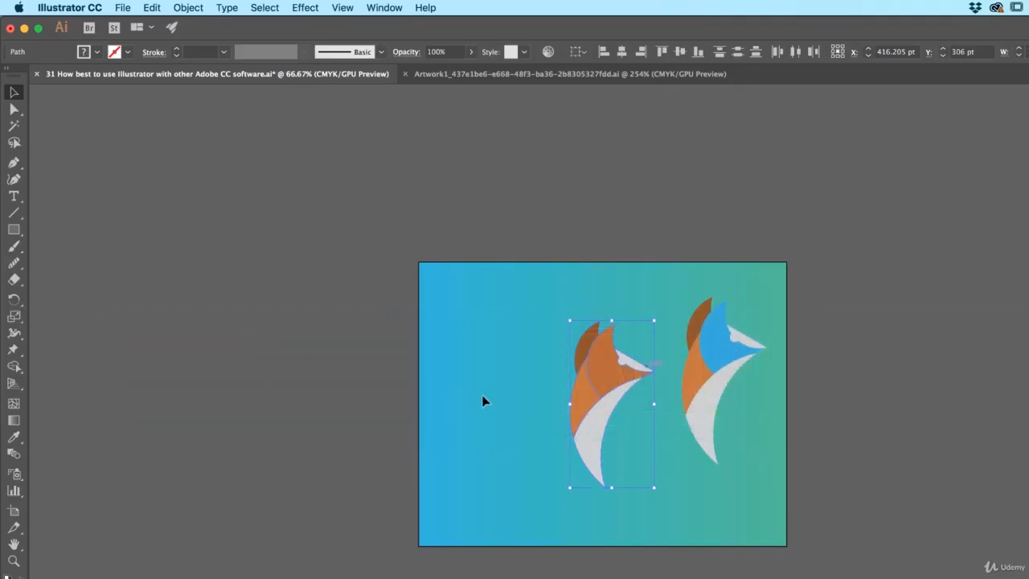
{"action": "left_click", "coordinate": [723, 337]}
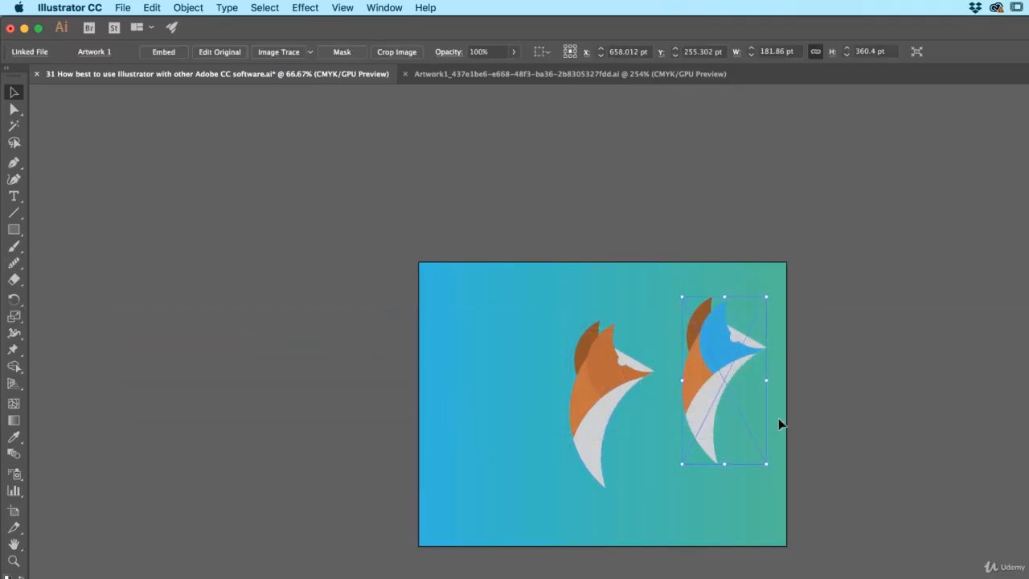
{"action": "key", "text": "Delete"}
{"action": "left_click", "coordinate": [662, 498]}
{"action": "key", "text": "super+a"}
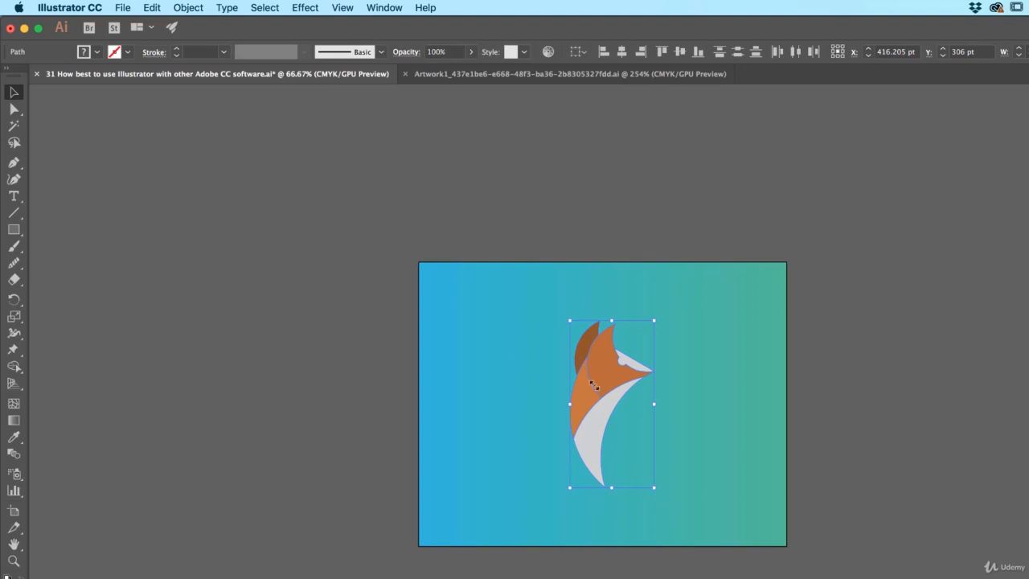
- In Asset Export, add the whole fox group as one asset, undoing a first add of its separate pieces
{"action": "left_click", "coordinate": [384, 7]}
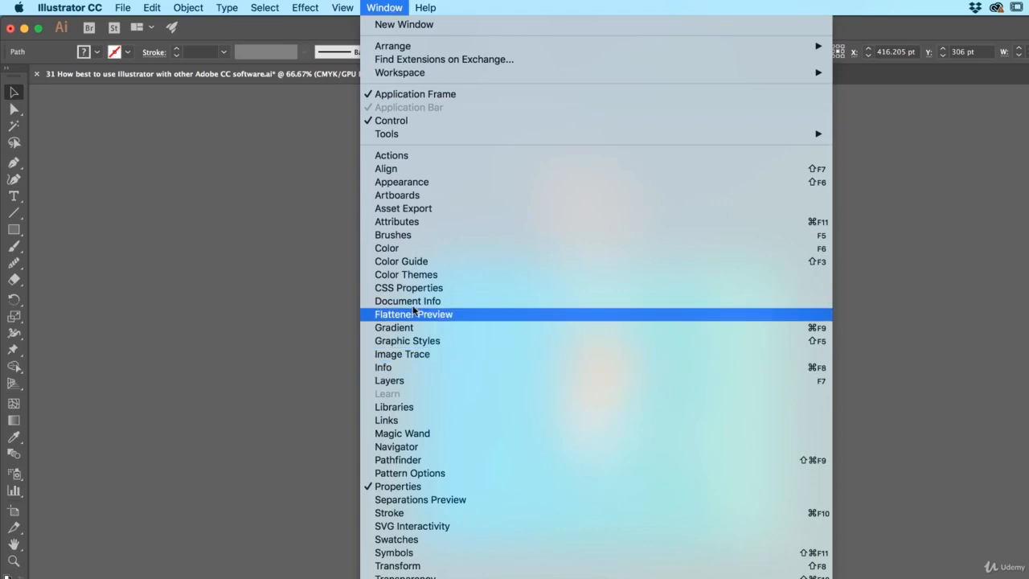
{"action": "left_click", "coordinate": [402, 209]}
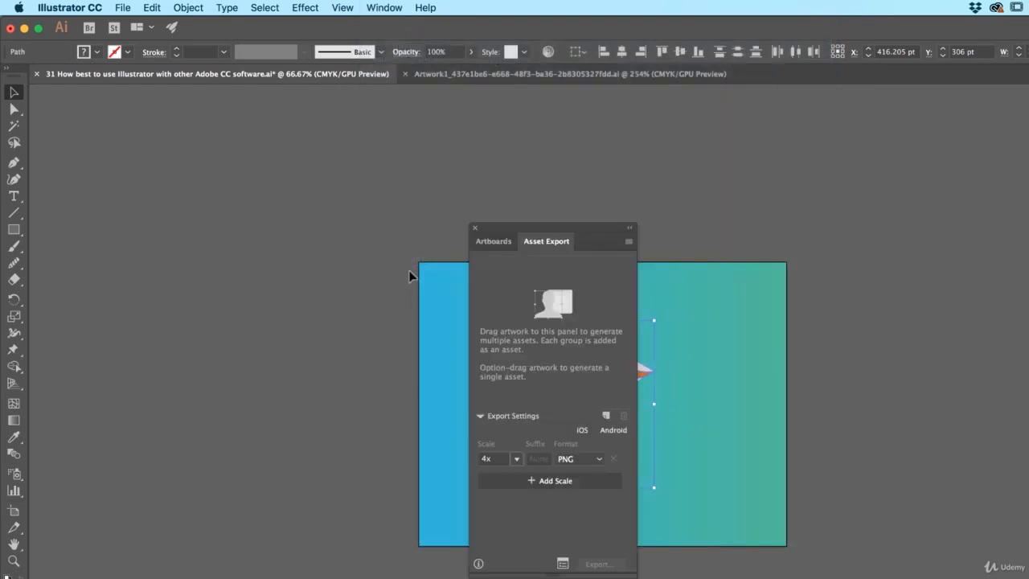
{"action": "left_click_drag", "start_coordinate": [581, 231], "coordinate": [919, 164]}
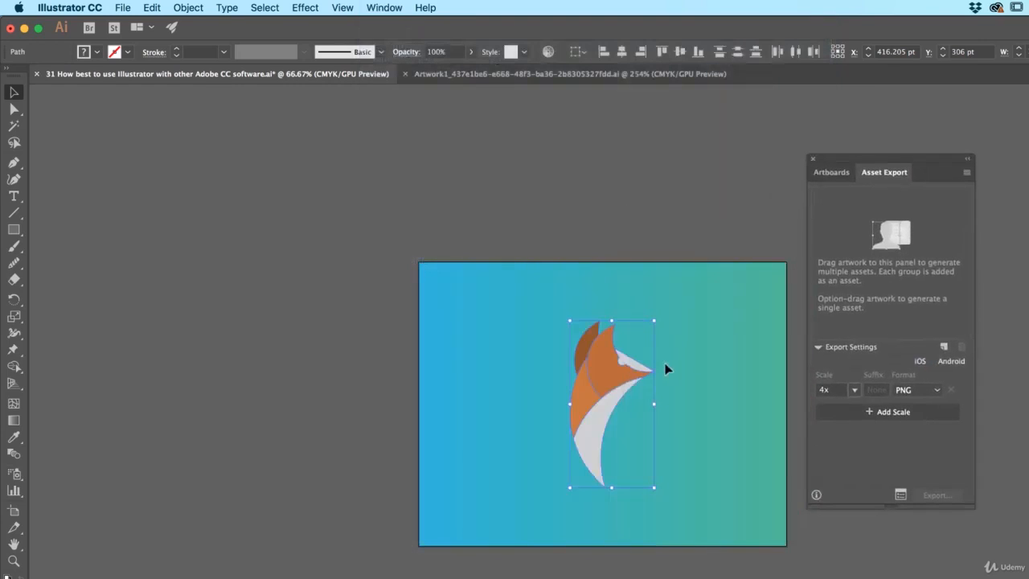
{"action": "left_click_drag", "start_coordinate": [616, 391], "coordinate": [908, 233]}
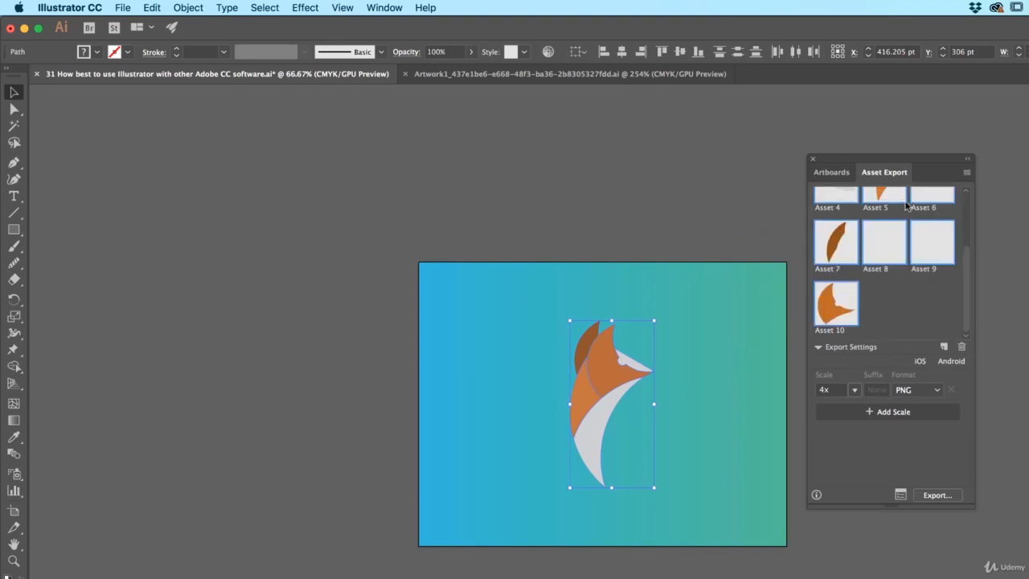
{"action": "scroll", "coordinate": [906, 207], "scroll_direction": "up", "scroll_amount": 3}
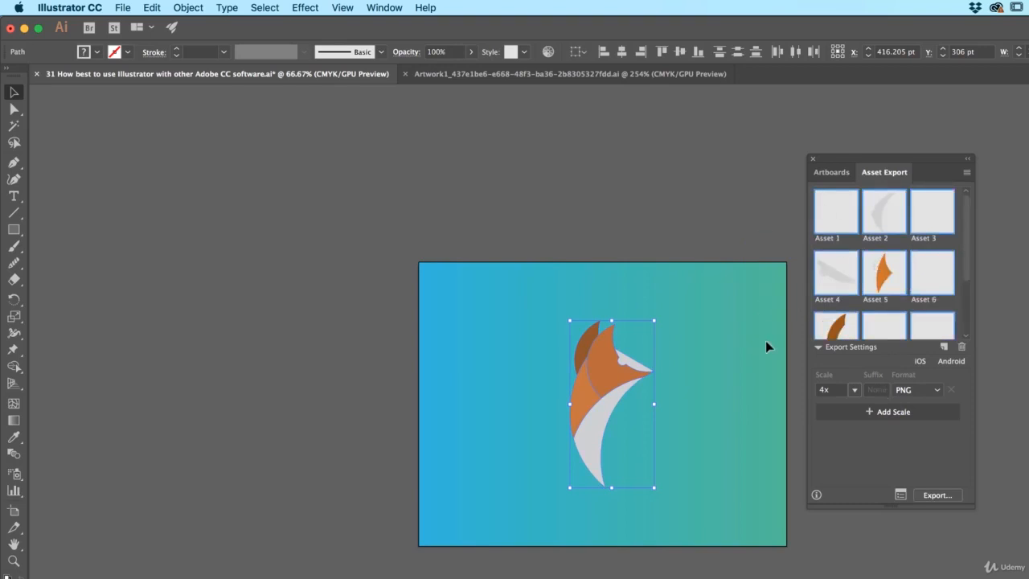
{"action": "key", "text": "ctrl+z"}
{"action": "left_click", "coordinate": [627, 374]}
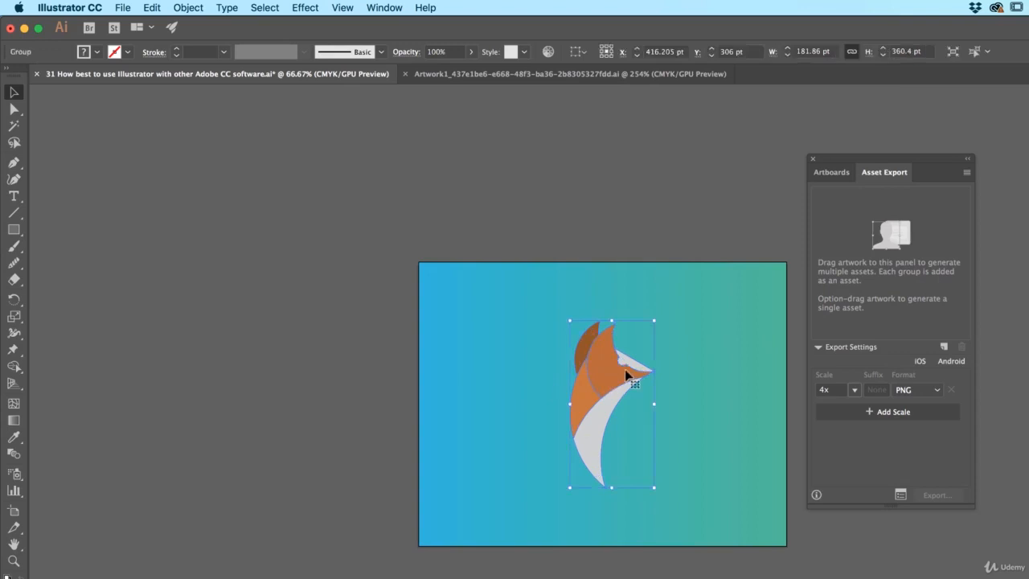
{"action": "left_click_drag", "start_coordinate": [627, 374], "coordinate": [865, 259]}
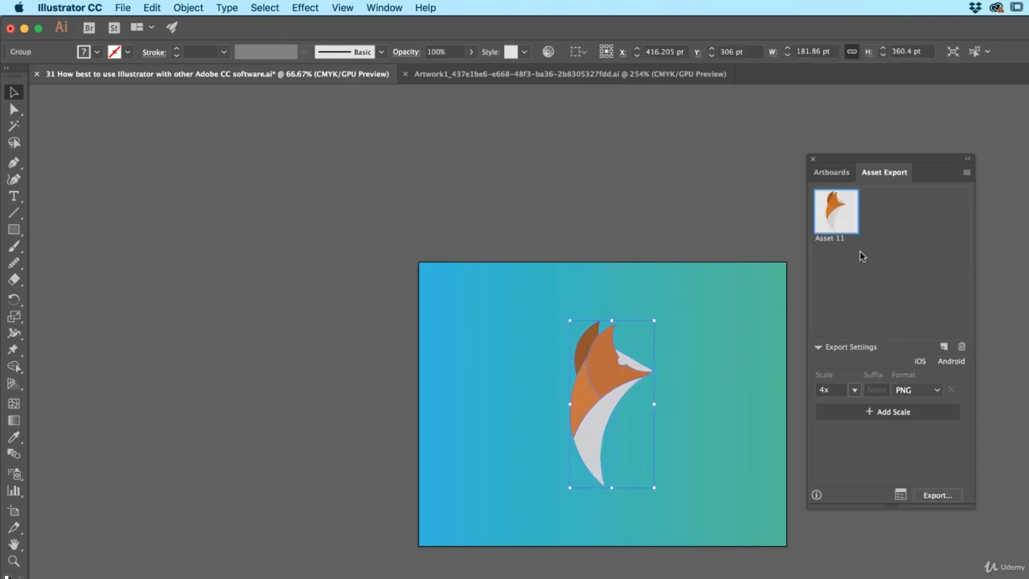
- Set the fox asset to Scale 1x and Format SVG
{"action": "left_click", "coordinate": [934, 390]}
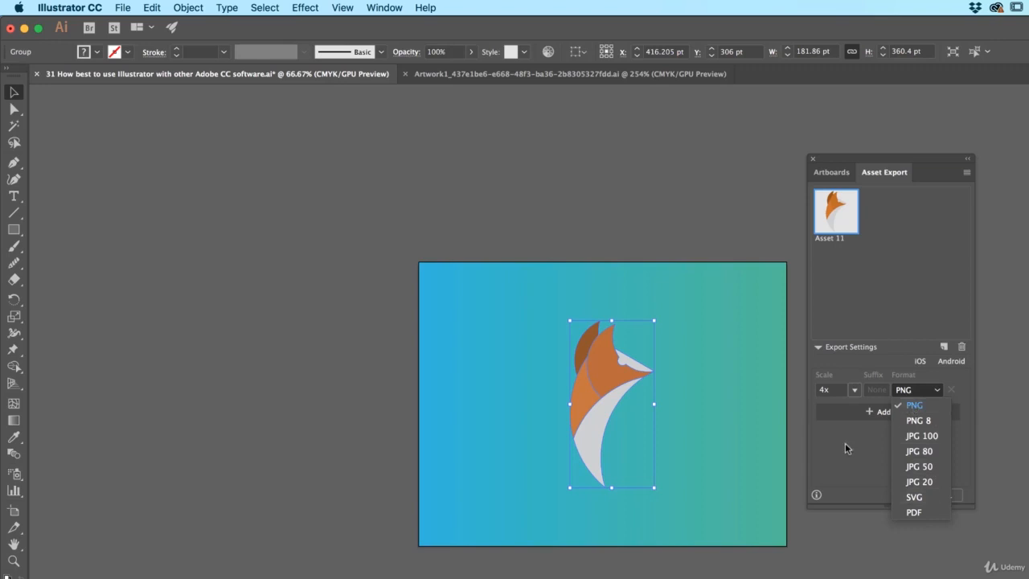
{"action": "left_click", "coordinate": [845, 448]}
{"action": "left_click", "coordinate": [856, 390]}
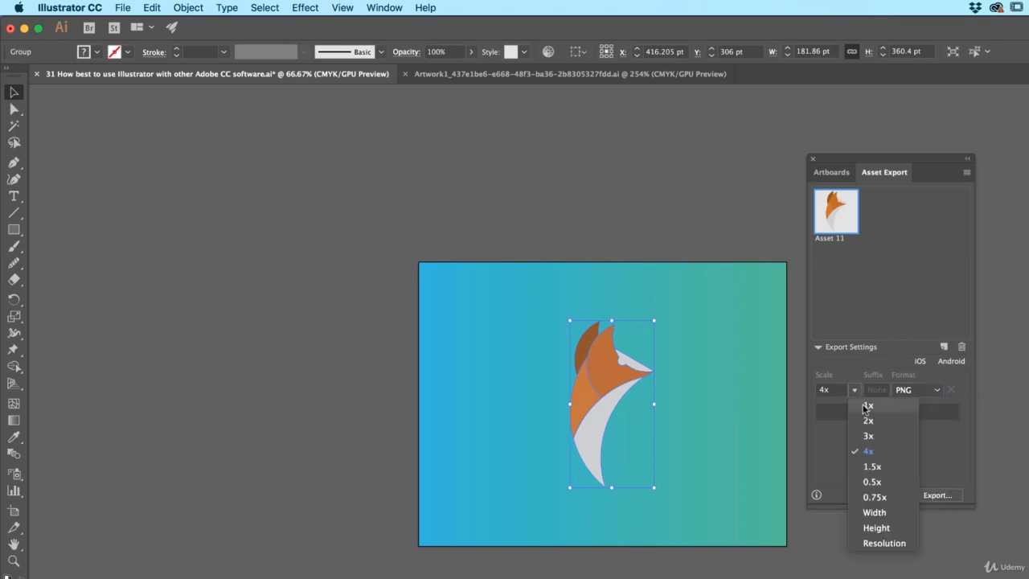
{"action": "left_click", "coordinate": [855, 404]}
{"action": "left_click", "coordinate": [916, 393]}
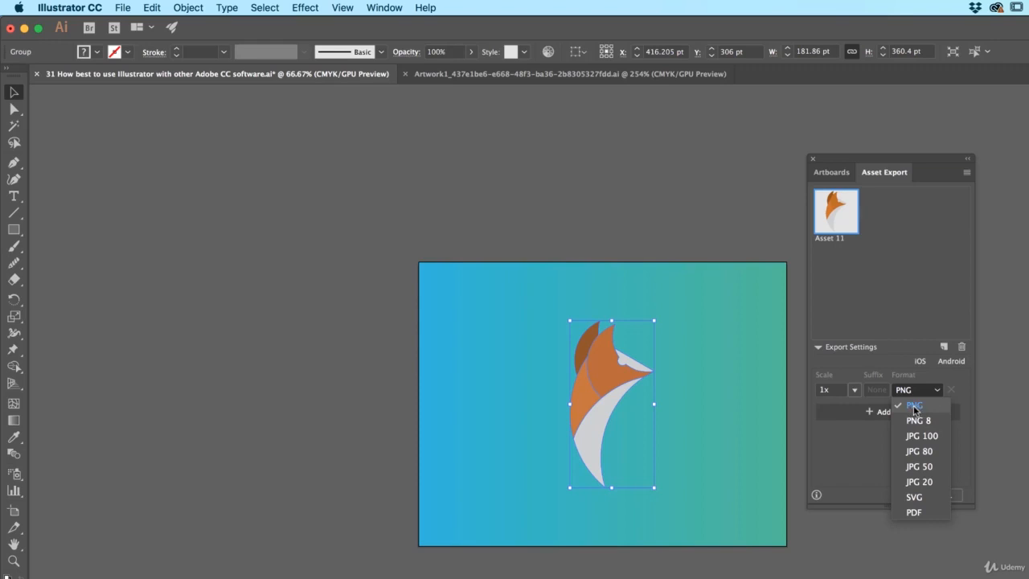
{"action": "left_click", "coordinate": [918, 499]}
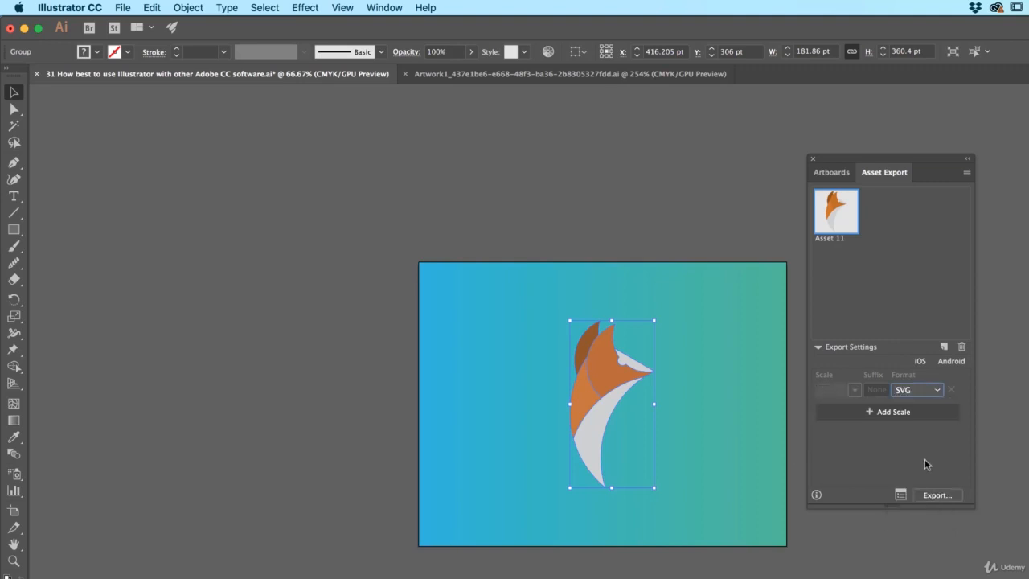
- Start the export and cancel the destination folder chooser, keeping Asset 11 as SVG
{"action": "left_click", "coordinate": [937, 495]}
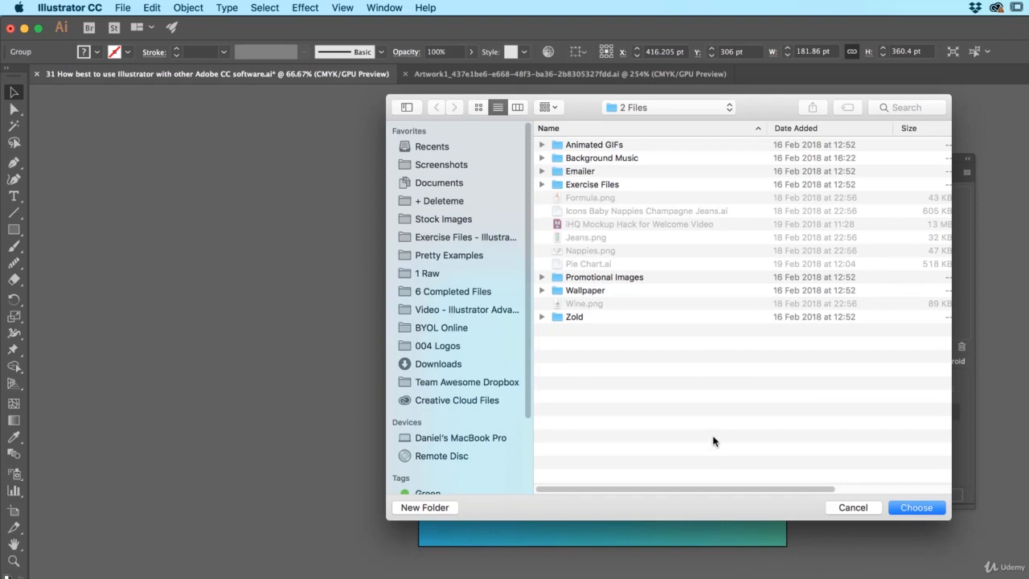
{"action": "left_click", "coordinate": [863, 507]}
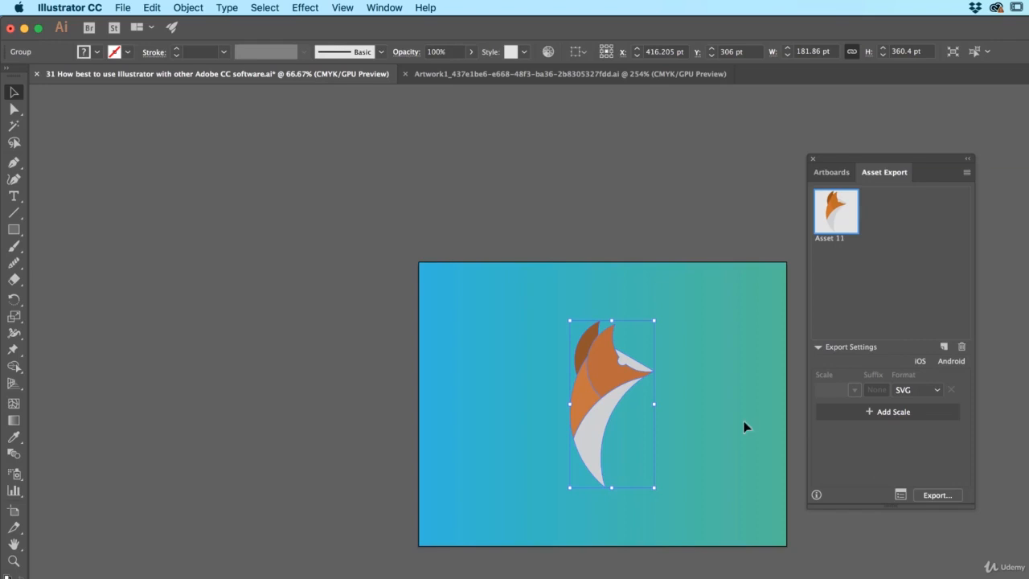
{"action": "left_click", "coordinate": [732, 391]}
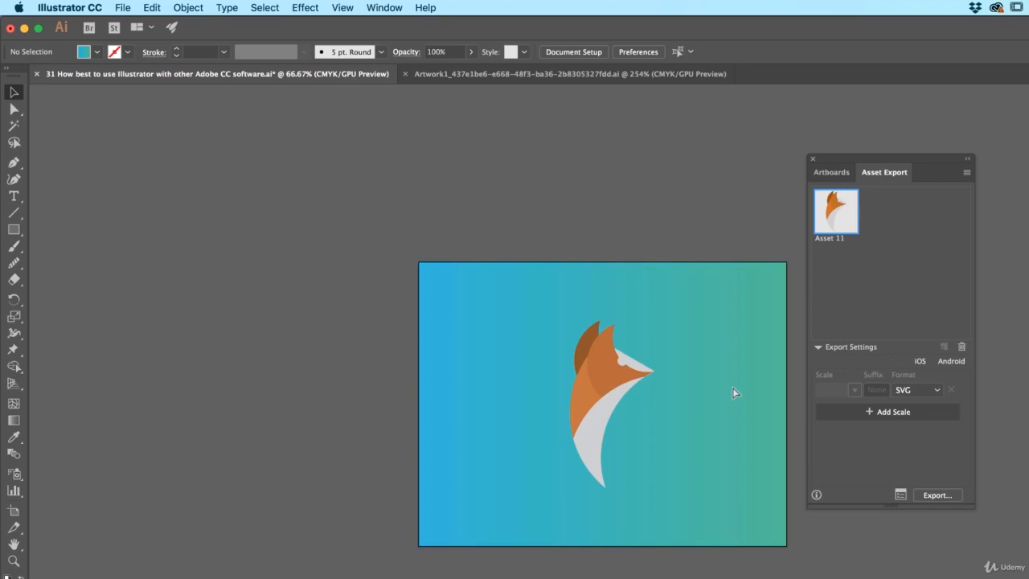
- Switch to Adobe XD, inspect the homepage video area and green footer in Design, then return to Prototype
{"action": "left_click", "coordinate": [916, 376]}
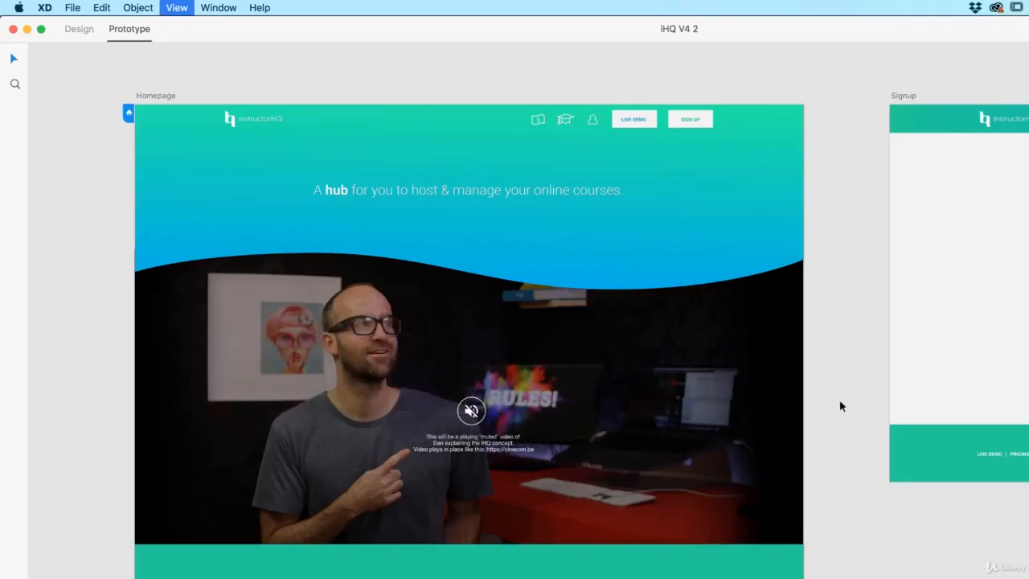
{"action": "scroll", "coordinate": [841, 406], "scroll_direction": "down", "scroll_amount": 2}
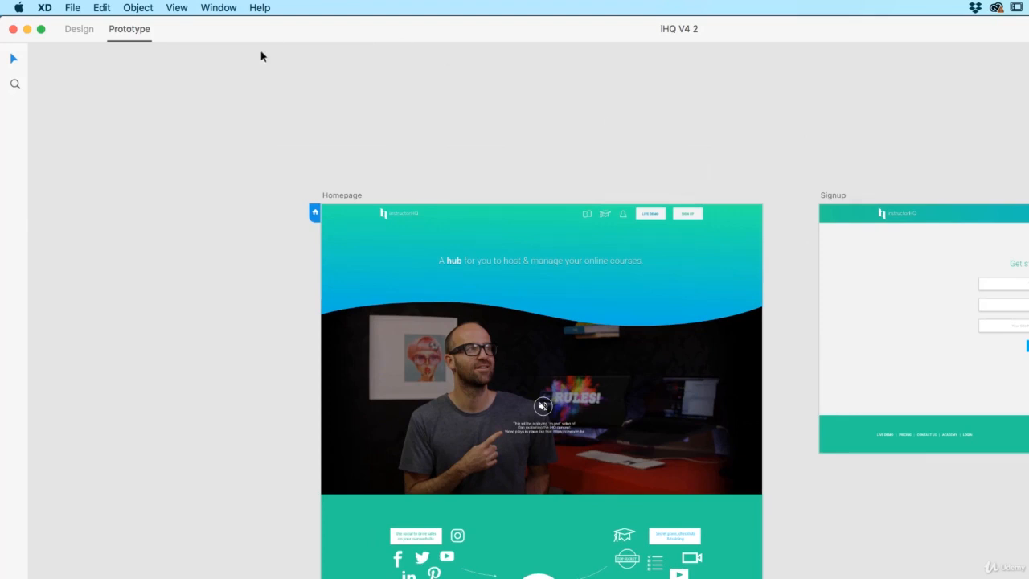
{"action": "left_click", "coordinate": [87, 32]}
{"action": "left_click", "coordinate": [621, 321]}
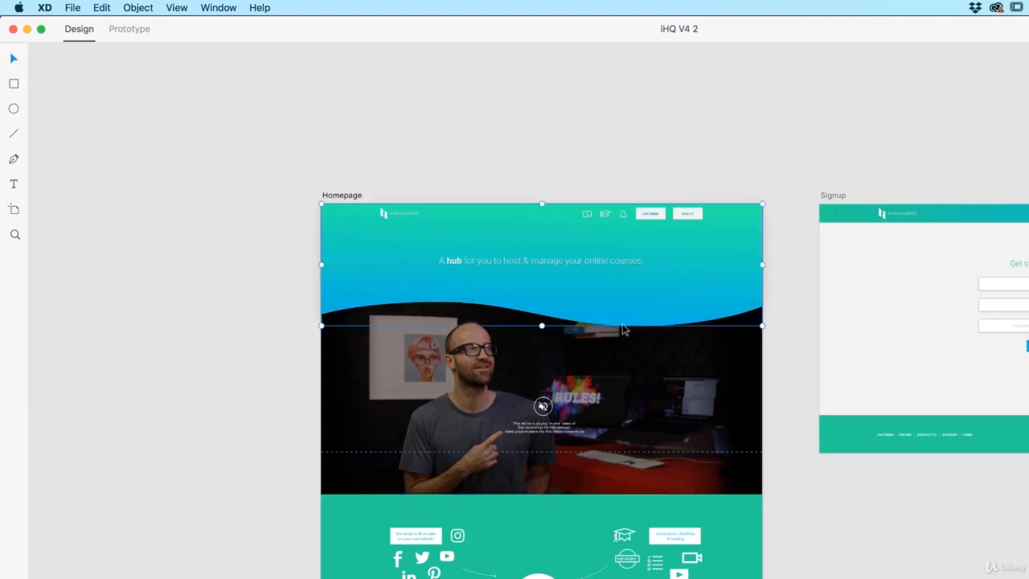
{"action": "left_click", "coordinate": [699, 530]}
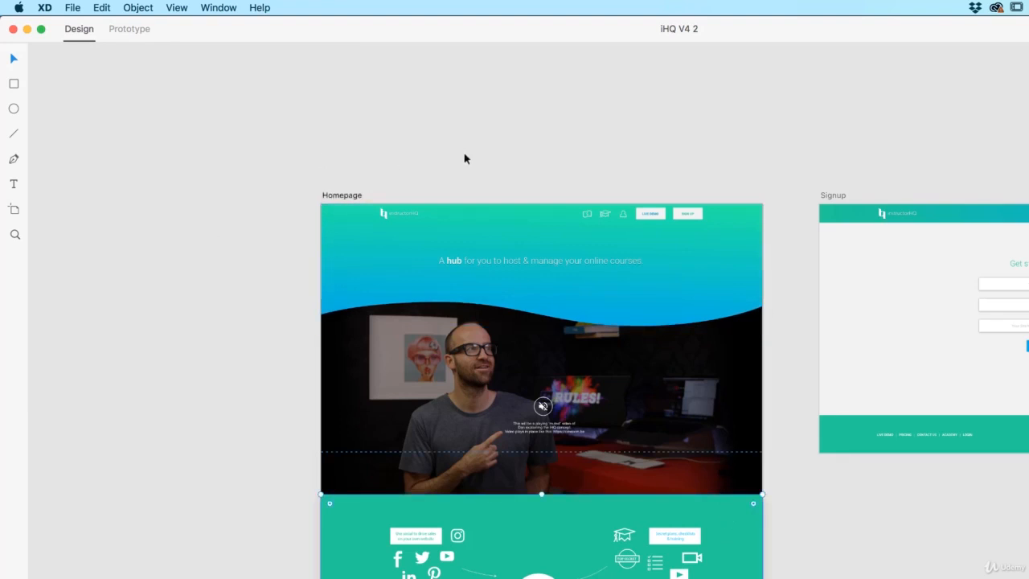
{"action": "left_click", "coordinate": [128, 33]}
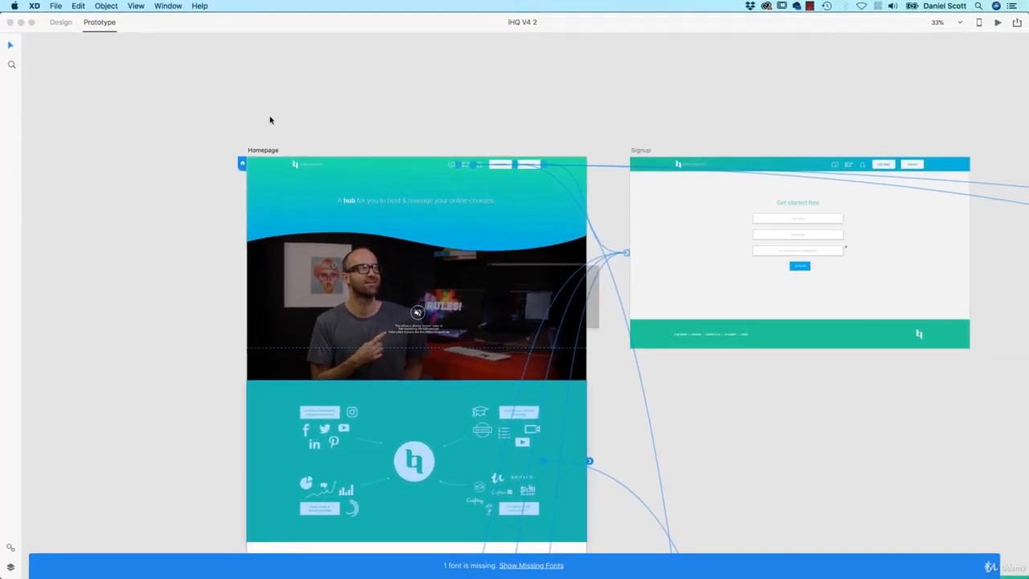
- Preview the prototype full size, follow LIVE DEMO and COURSES, then close the preview
{"action": "key", "text": "super+Return"}
{"action": "left_click", "coordinate": [775, 54]}
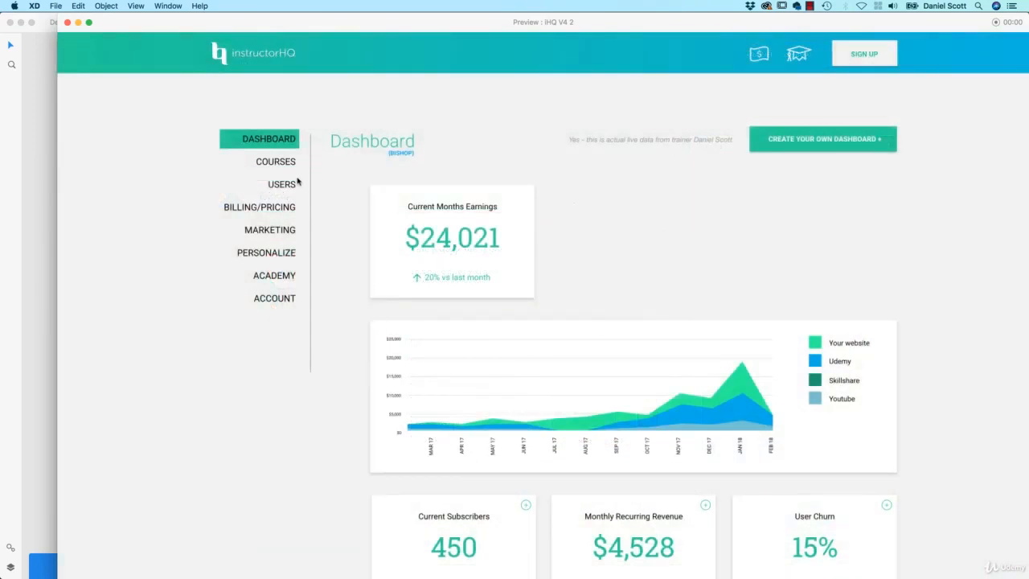
{"action": "left_click", "coordinate": [287, 166]}
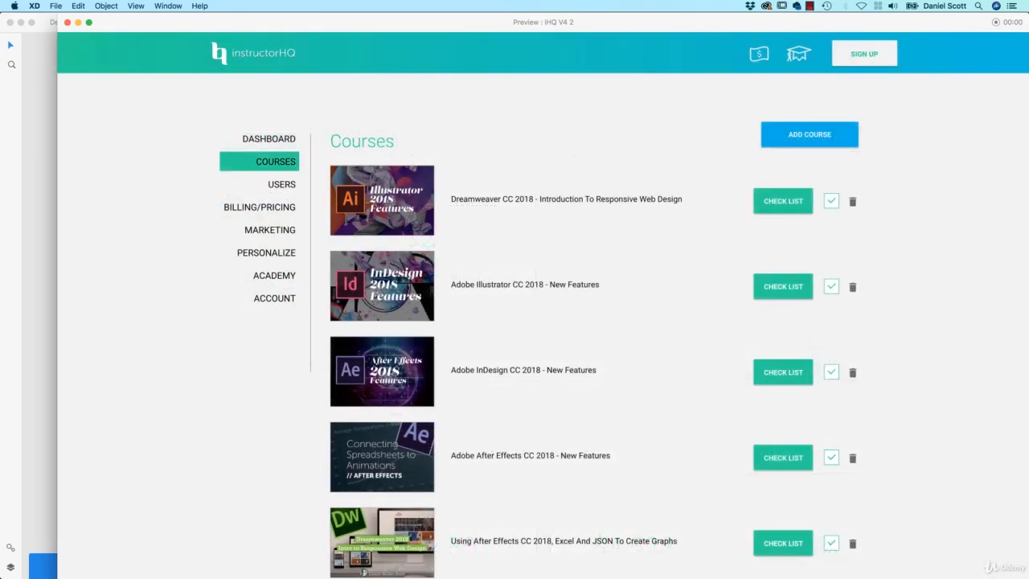
{"action": "left_click", "coordinate": [67, 22]}
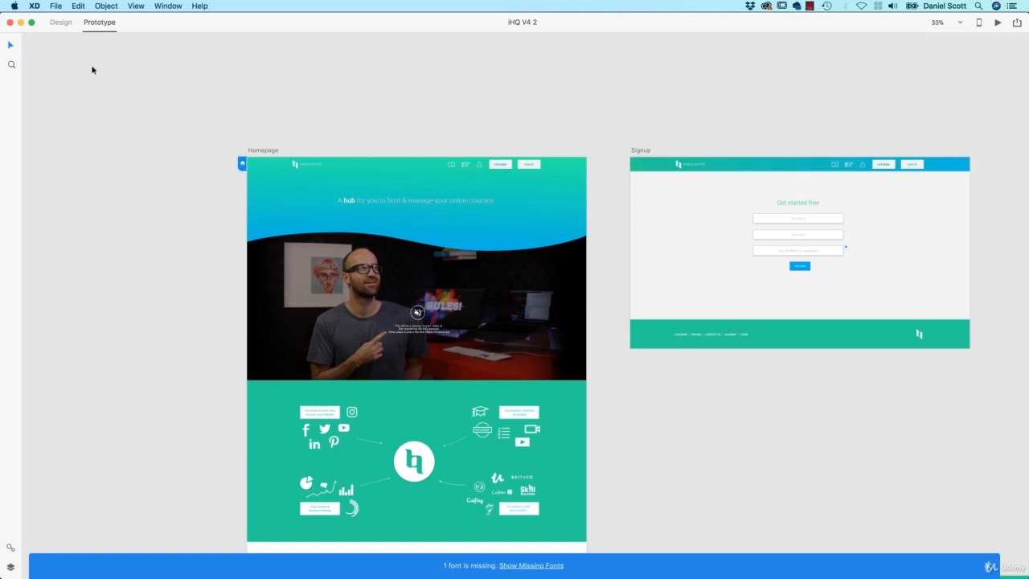
- Paste the fox in Design mode and park it left of the Homepage artboard, undoing a stray orange-piece edit
{"action": "left_click", "coordinate": [67, 21]}
{"action": "key", "text": "super+v"}
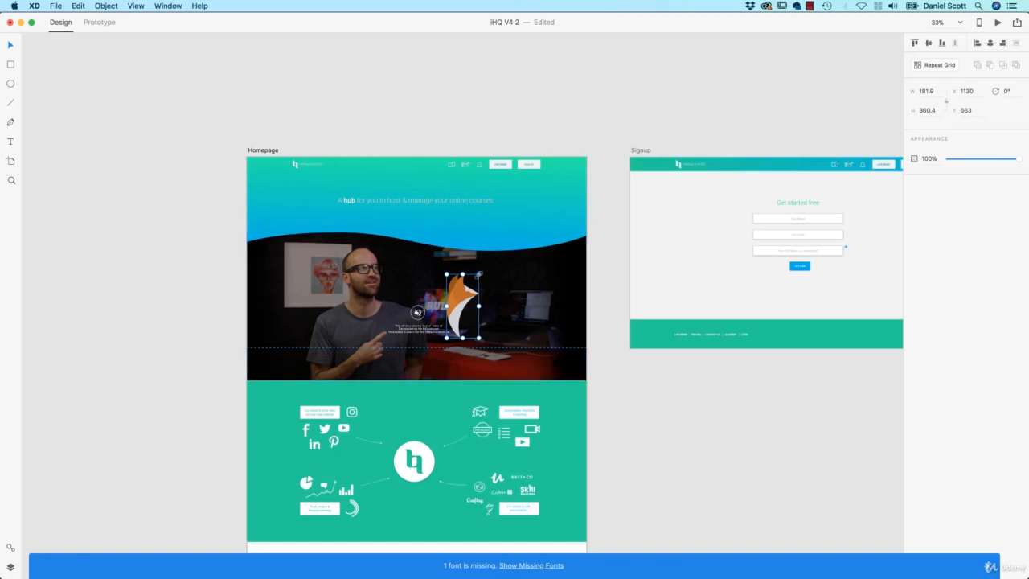
{"action": "mouse_move", "coordinate": [464, 294]}
{"action": "left_mouse_down"}
{"action": "mouse_move", "coordinate": [207, 201]}
{"action": "mouse_move", "coordinate": [207, 158]}
{"action": "left_mouse_up"}
{"action": "double_click", "coordinate": [208, 201]}
{"action": "key", "text": "super+z"}
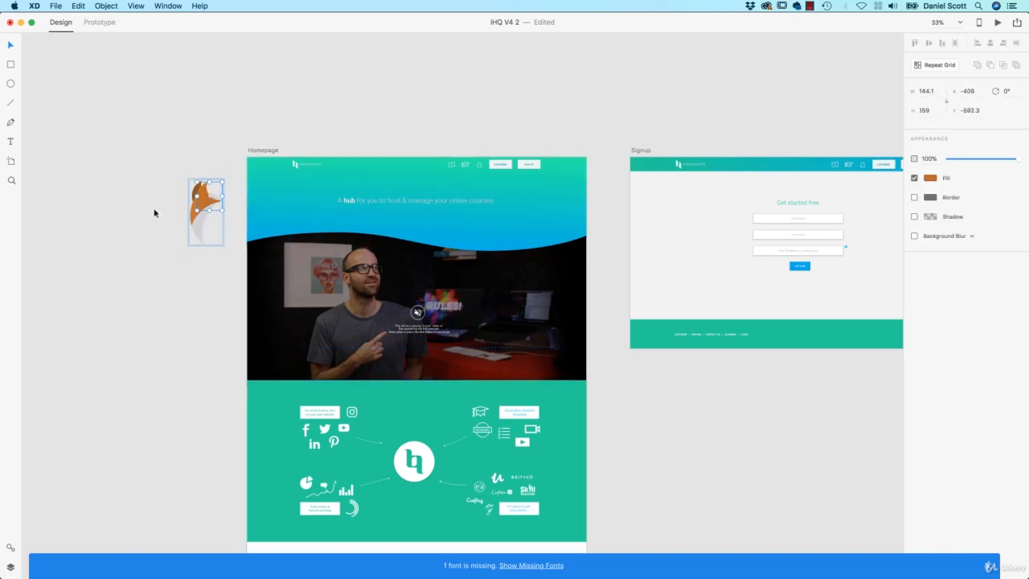
{"action": "left_click", "coordinate": [156, 211]}
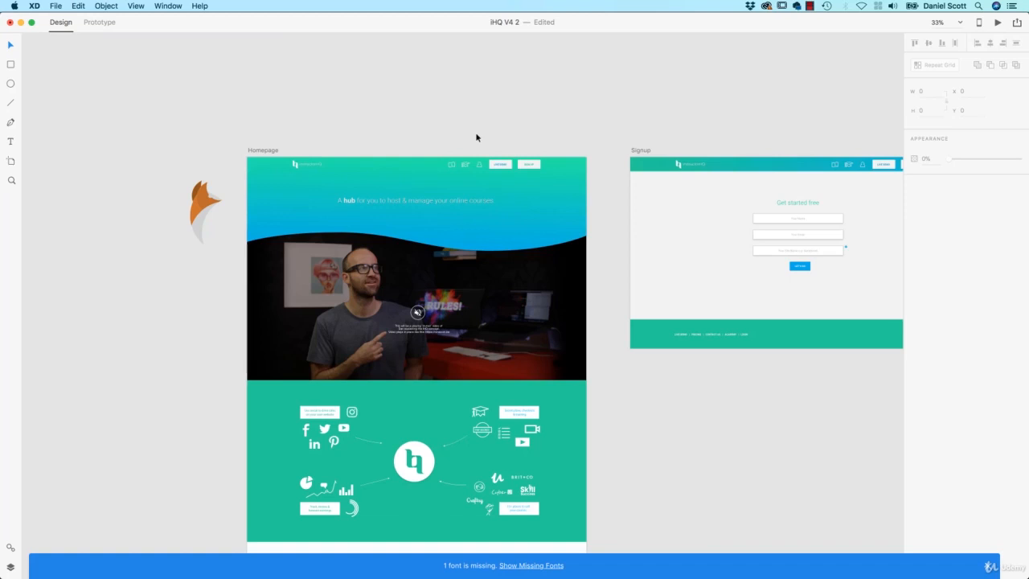
{"action": "scroll", "coordinate": [476, 138], "scroll_direction": "down", "scroll_amount": 2}
{"action": "scroll", "coordinate": [487, 135], "scroll_direction": "down", "scroll_amount": 1}
{"action": "scroll", "coordinate": [491, 134], "scroll_direction": "down", "scroll_amount": 5}
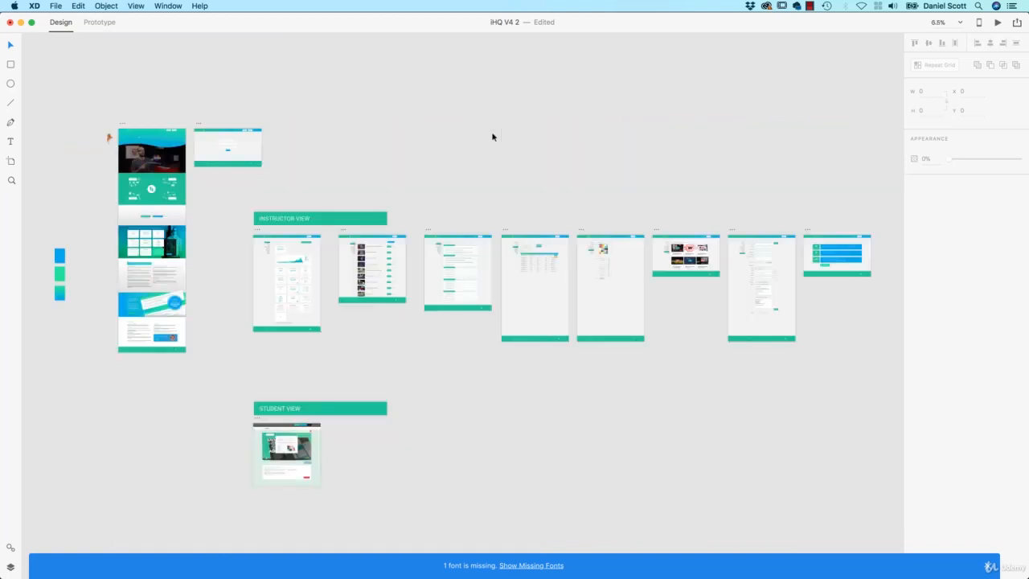